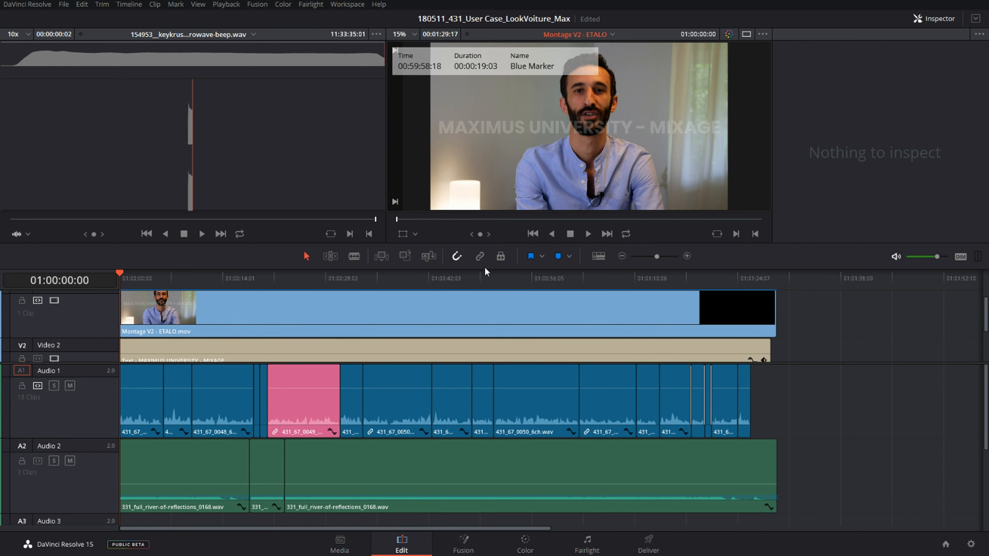
Switch the workspace from dual-screen to single-screen layout and look over the voice and music tracks in the timeline.
left_click(345, 5)
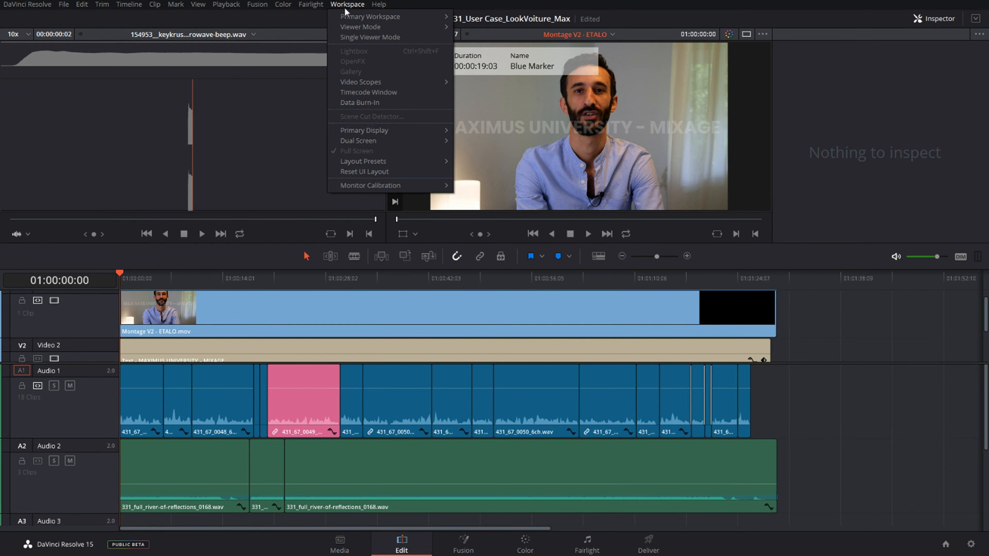
left_click(477, 145)
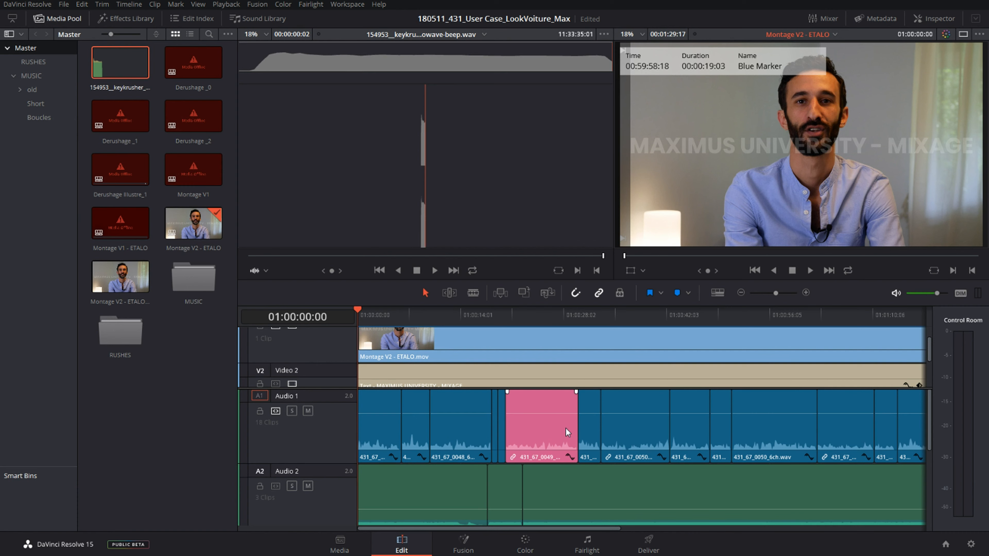
scroll(483, 448, "down", 2)
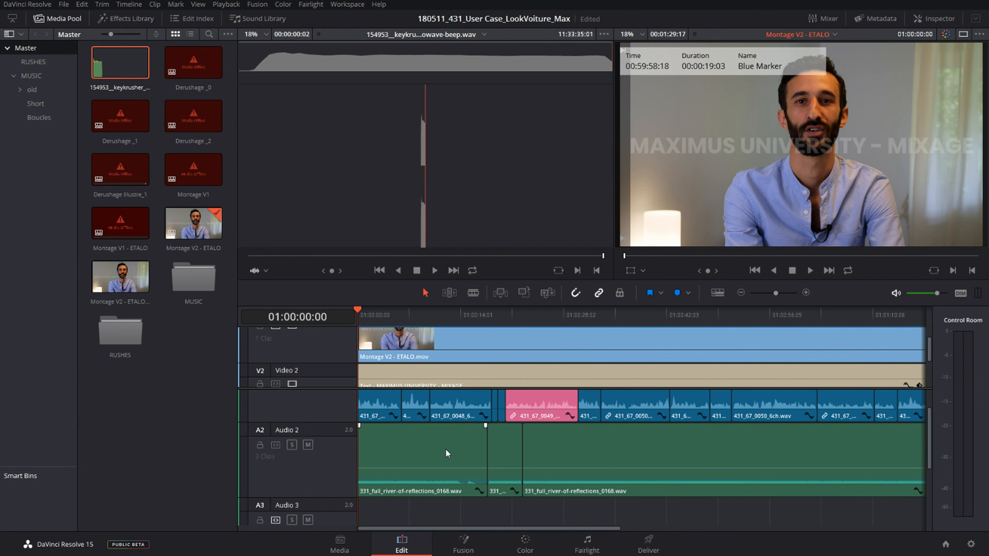
scroll(445, 449, "up", 2)
Lower the volume line of the first Audio 1 clip and bring it back to its original level.
double_click(386, 417)
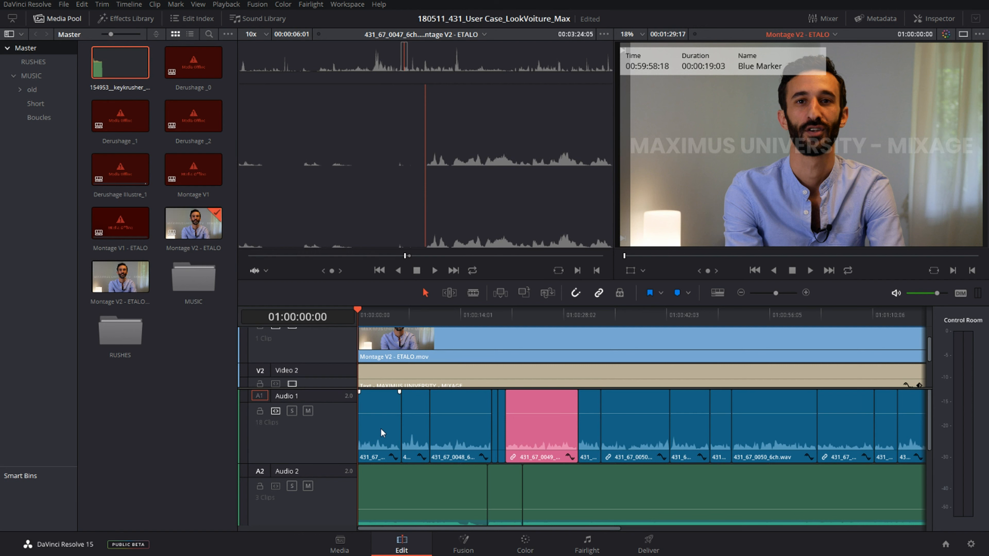
left_click_drag(390, 414, 394, 431)
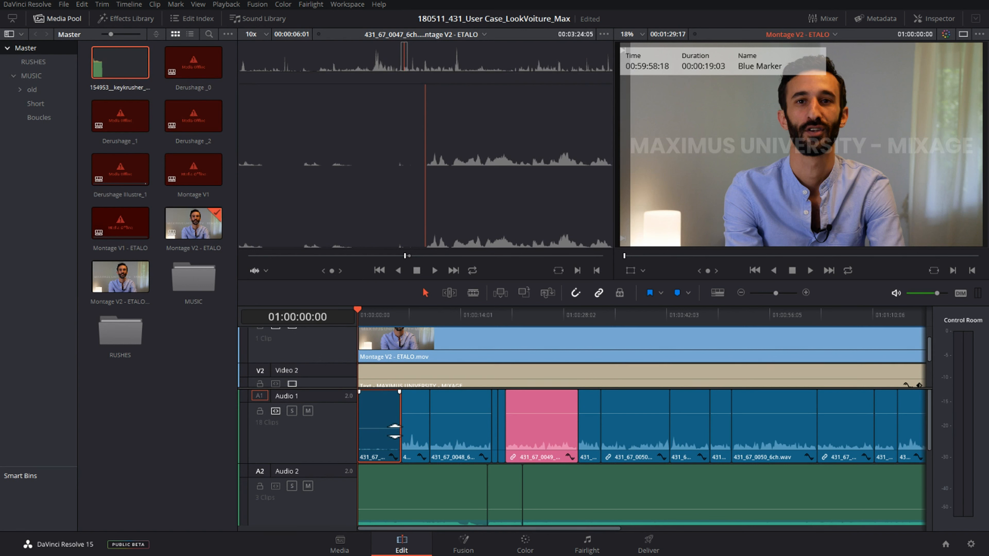
left_click_drag(394, 431, 395, 411)
Show the Mixer and reset the Audio 1 and Audio 2 track faders to 0.0 dB.
left_click(825, 20)
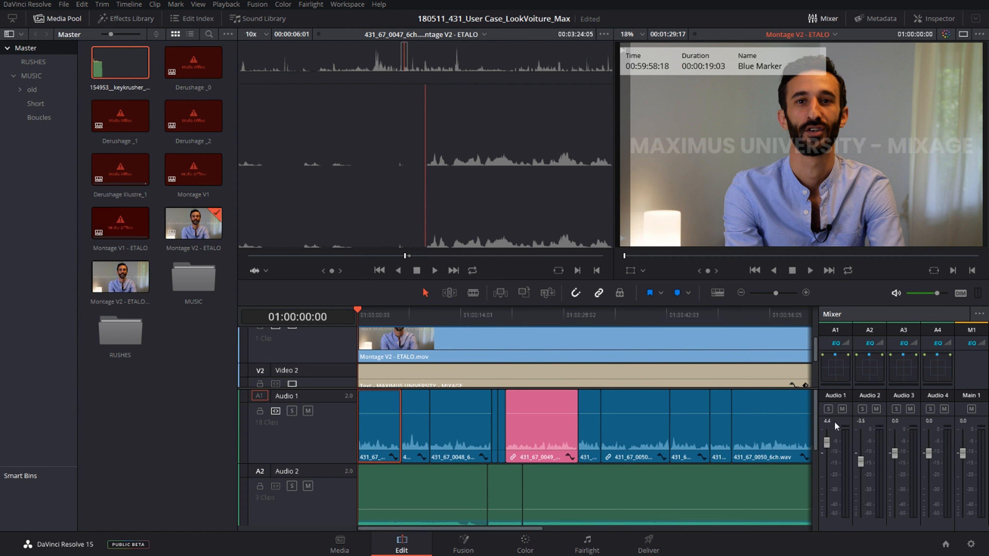
mouse_move(828, 447)
left_mouse_down()
mouse_move(828, 471)
mouse_move(830, 446)
left_mouse_up()
double_click(826, 444)
double_click(860, 462)
mouse_move(827, 453)
left_mouse_down()
mouse_move(827, 483)
mouse_move(828, 442)
mouse_move(827, 483)
mouse_move(828, 445)
mouse_move(829, 470)
mouse_move(828, 457)
left_mouse_up()
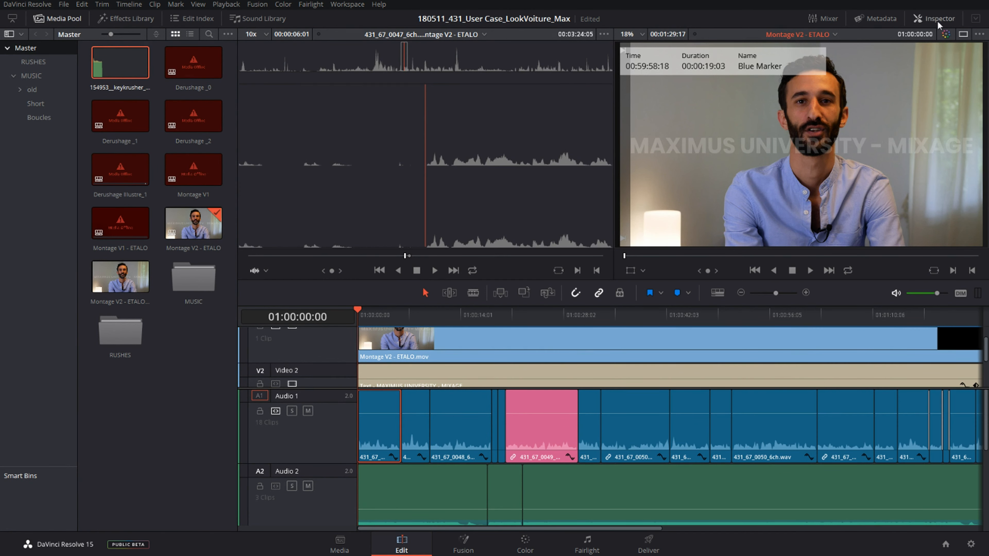
Raise the first Audio 1 clip's volume to 10.78 in the Inspector and lower it again on the clip.
left_click(937, 20)
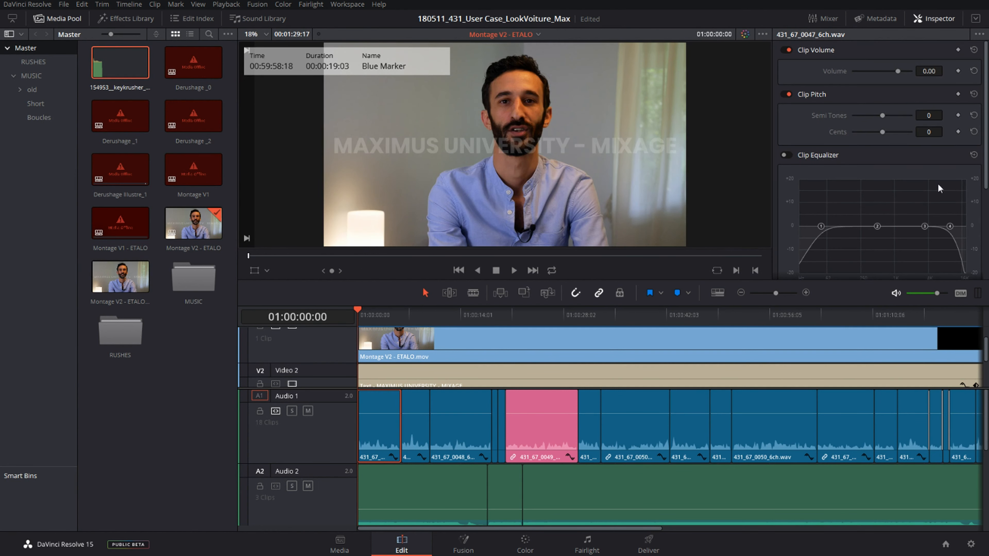
mouse_move(897, 71)
left_mouse_down()
mouse_move(870, 71)
mouse_move(902, 68)
left_mouse_up()
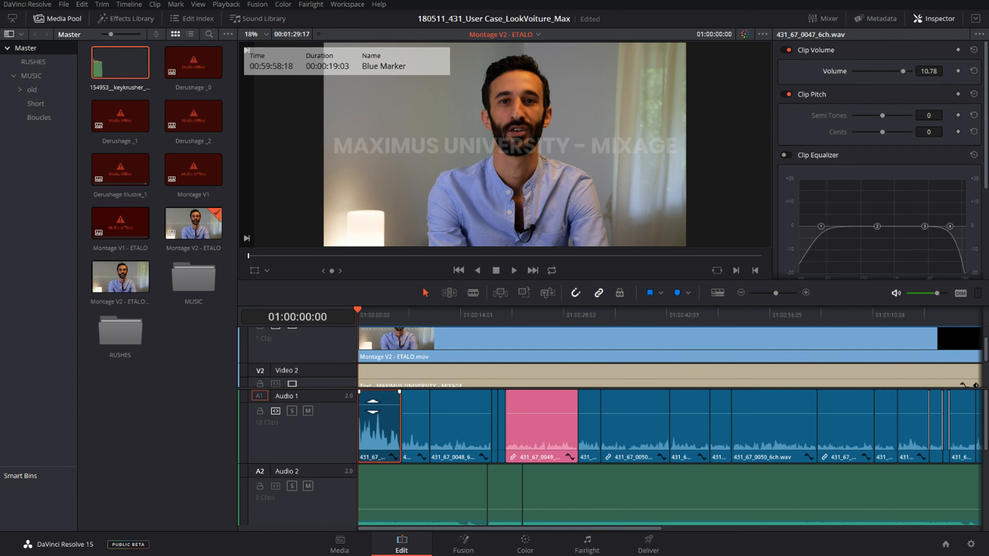
mouse_move(374, 405)
left_mouse_down()
mouse_move(380, 421)
mouse_move(381, 409)
left_mouse_up()
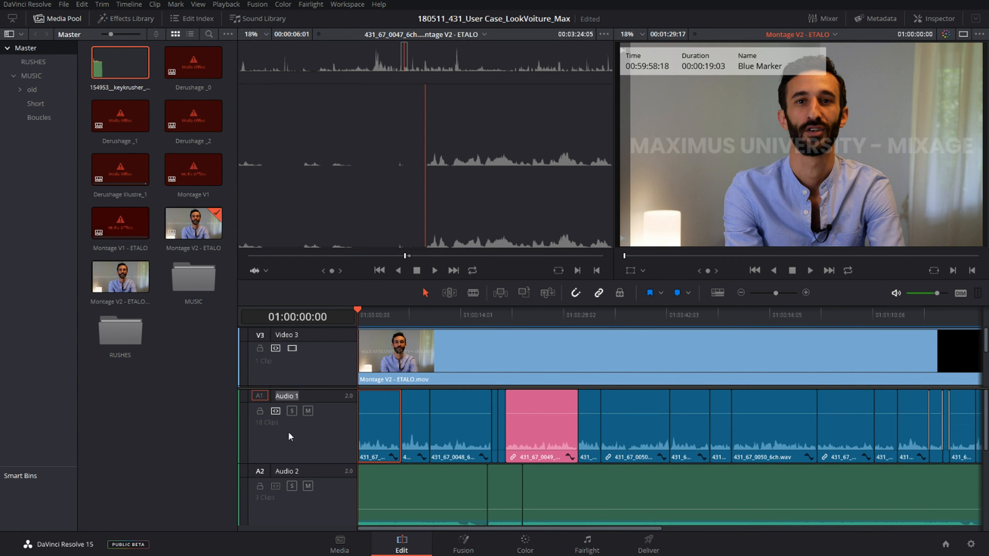
Rename the Audio 1 track as VOIX and the Audio 2 track as MUSIQUE.
type("VOIX")
key("Return")
double_click(297, 469)
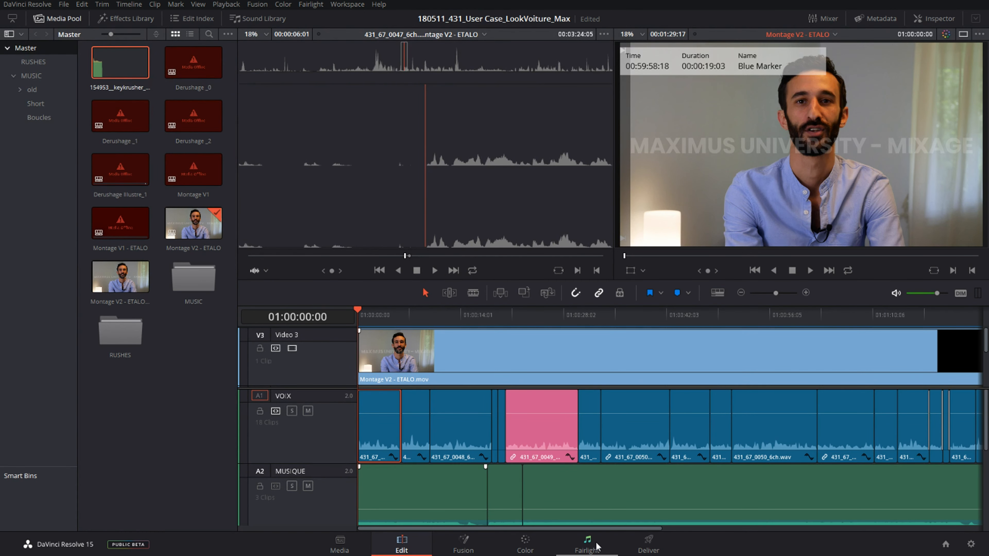
Switch to the Fairlight page, enlarge the track heights and fit the whole timeline in view.
left_click(587, 545)
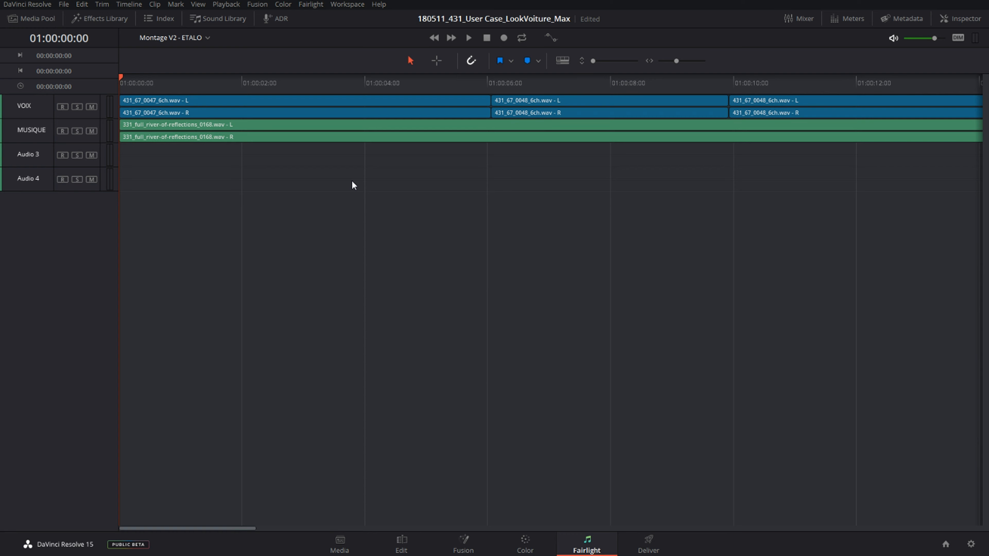
mouse_move(593, 60)
left_mouse_down()
mouse_move(631, 60)
mouse_move(610, 60)
left_mouse_up()
scroll(798, 259, "up", 3)
left_click_drag(985, 287, 980, 117)
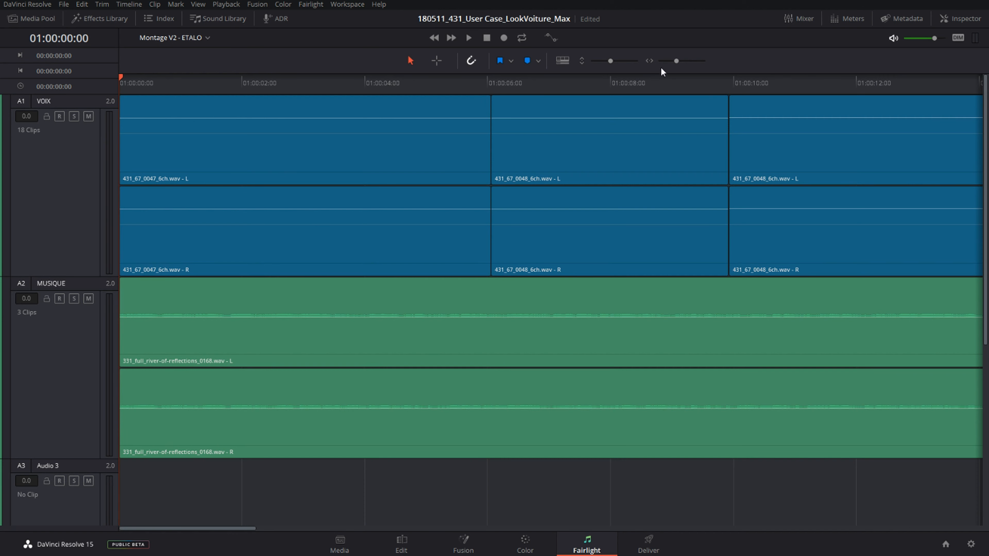
left_click_drag(677, 60, 675, 63)
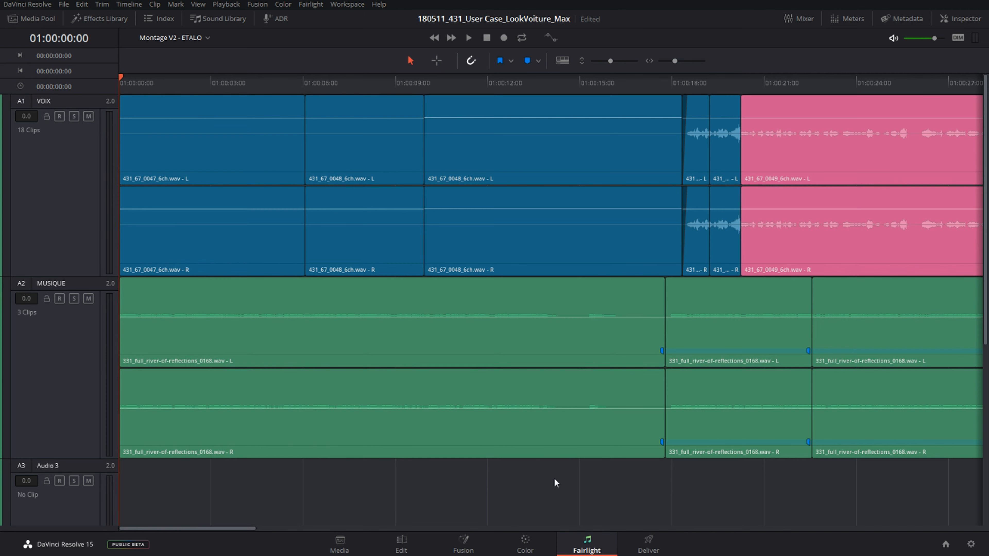
key("shift+z")
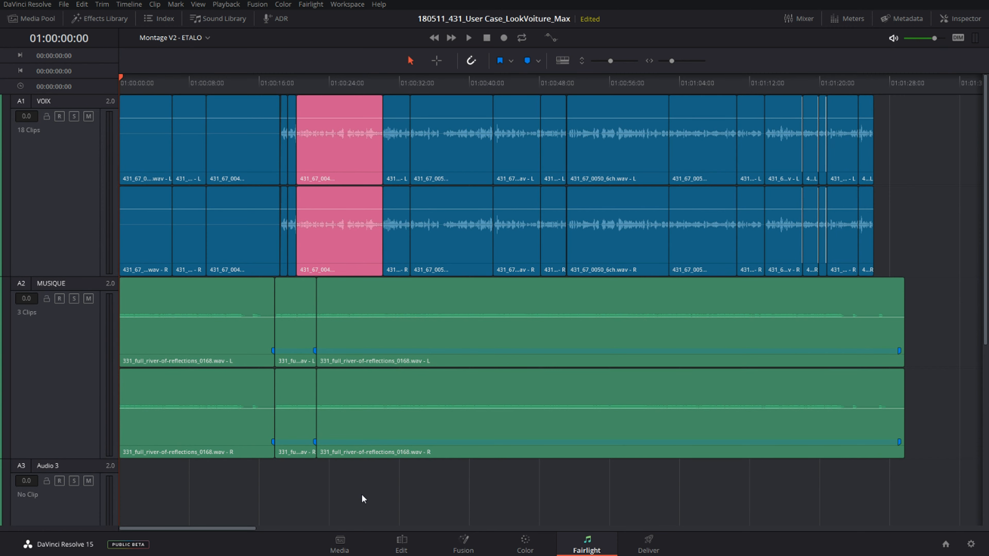
Look at the level and loudness meters, hide them and show the Mixer instead.
left_click(847, 19)
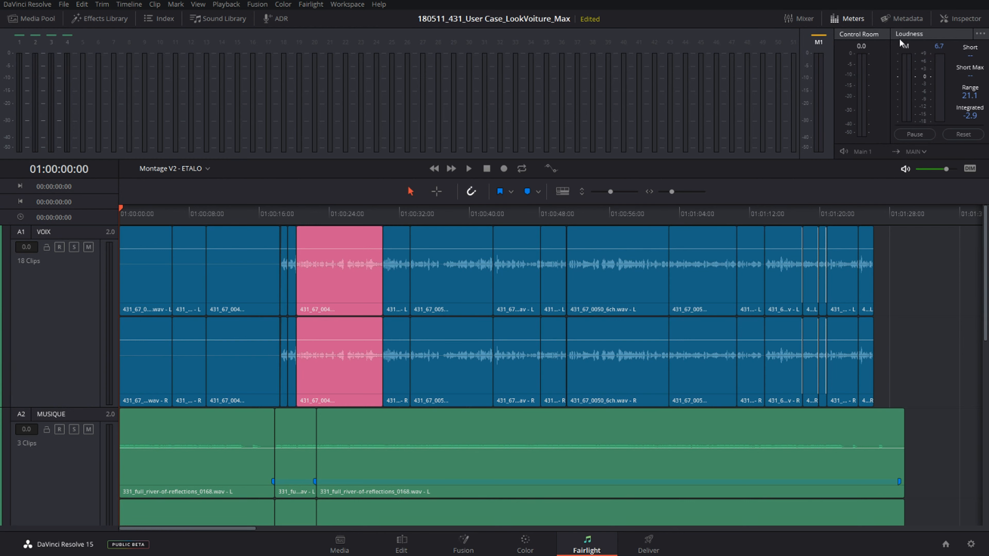
left_click(847, 18)
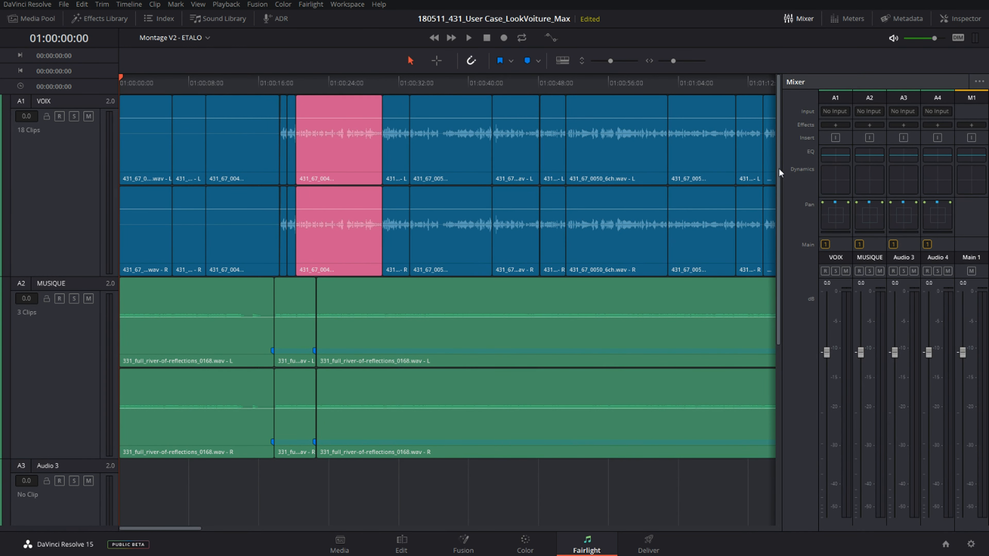
mouse_move(962, 351)
left_mouse_down()
mouse_move(969, 323)
mouse_move(966, 508)
mouse_move(967, 320)
mouse_move(965, 353)
left_mouse_up()
Solo the VOIX track and play it from 01:00:03:04 to check the voice level.
left_click(74, 117)
left_click(147, 84)
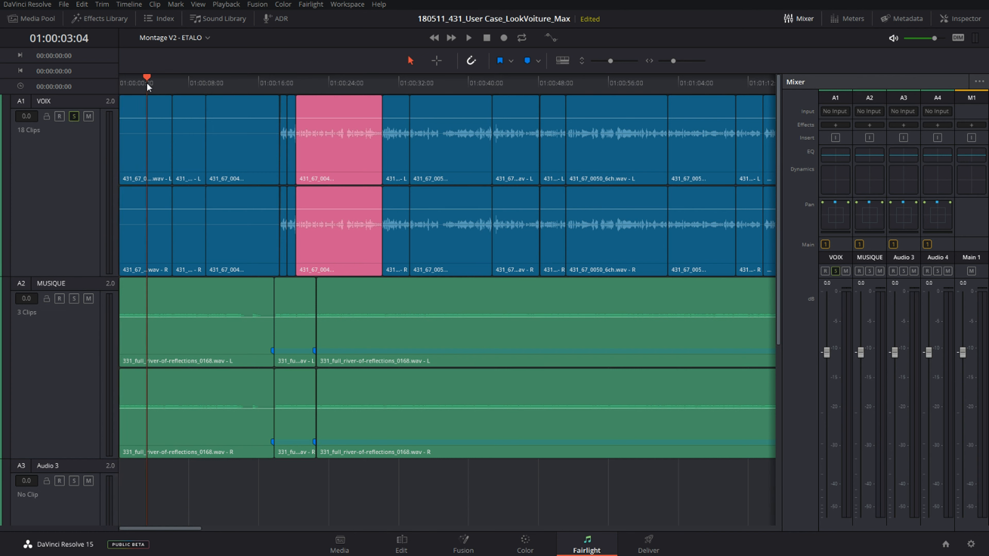
key("space")
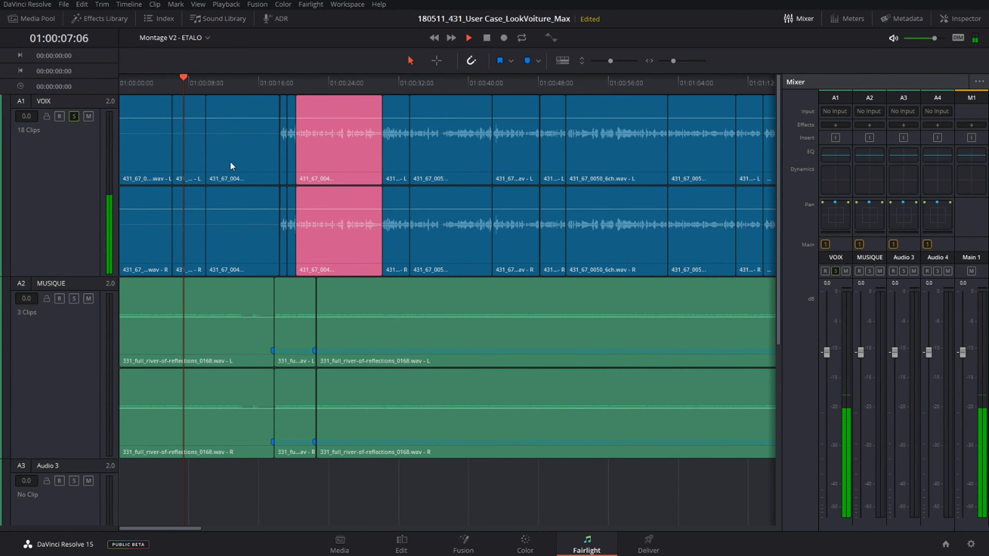
key("space")
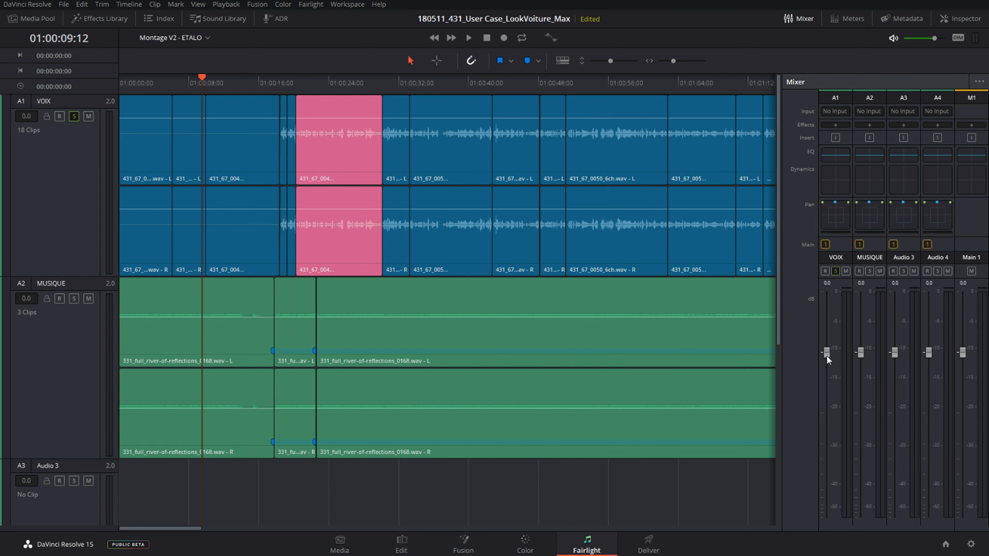
Raise the VOIX track fader to 6.3 dB during playback and place the playhead at 01:00:24:08 in the pink clip.
left_click_drag(828, 355, 827, 333)
key("space")
mouse_move(826, 323)
left_mouse_down()
mouse_move(824, 352)
mouse_move(826, 317)
left_mouse_up()
key("space")
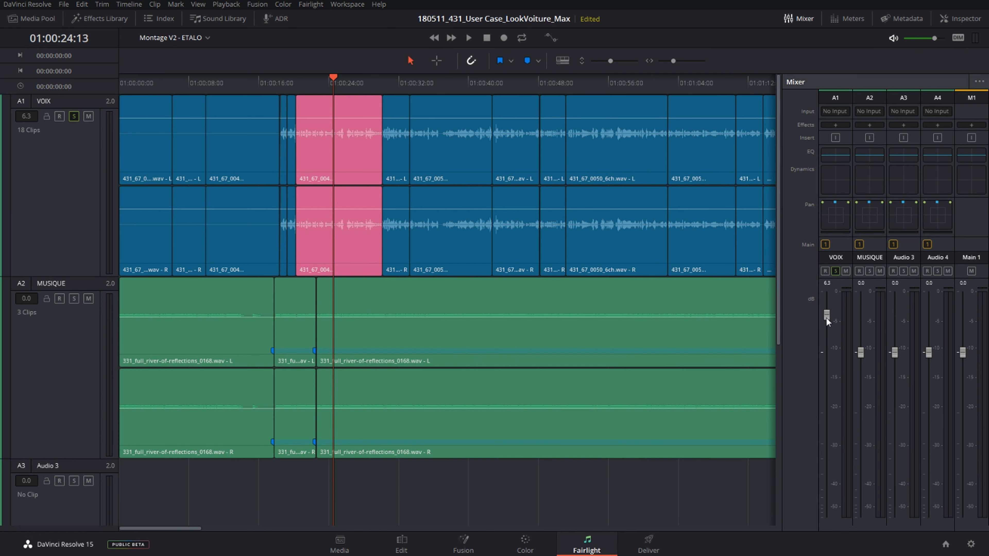
left_click(331, 83)
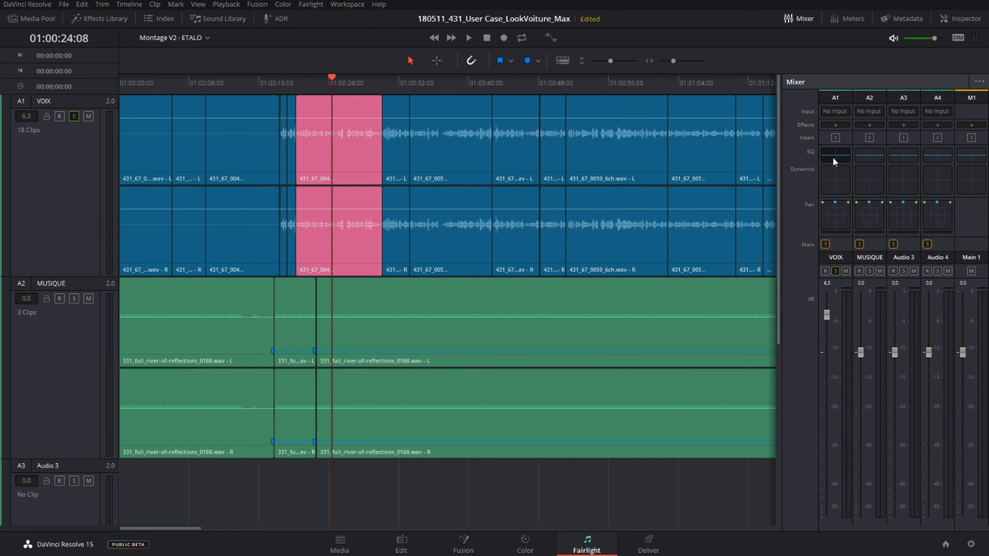
Examine the VST folders and available plugins in the Audio Plugins preferences and close them without saving.
left_click(42, 5)
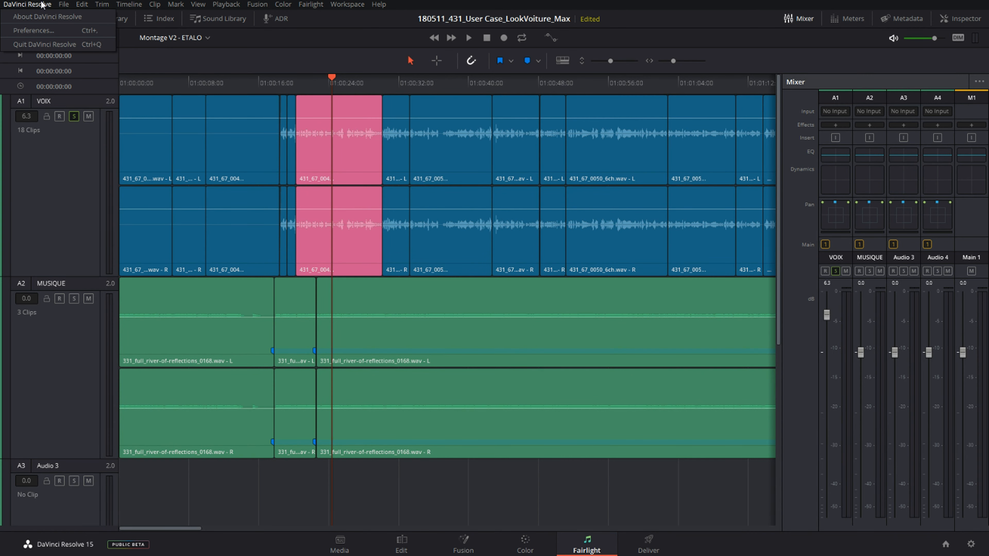
left_click(55, 31)
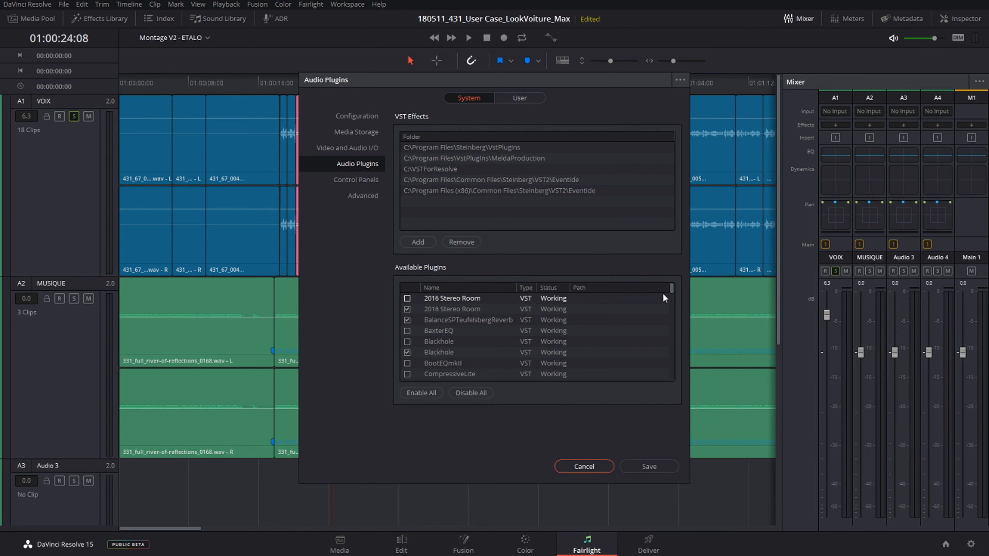
left_click_drag(671, 290, 680, 375)
left_click_drag(676, 376, 675, 285)
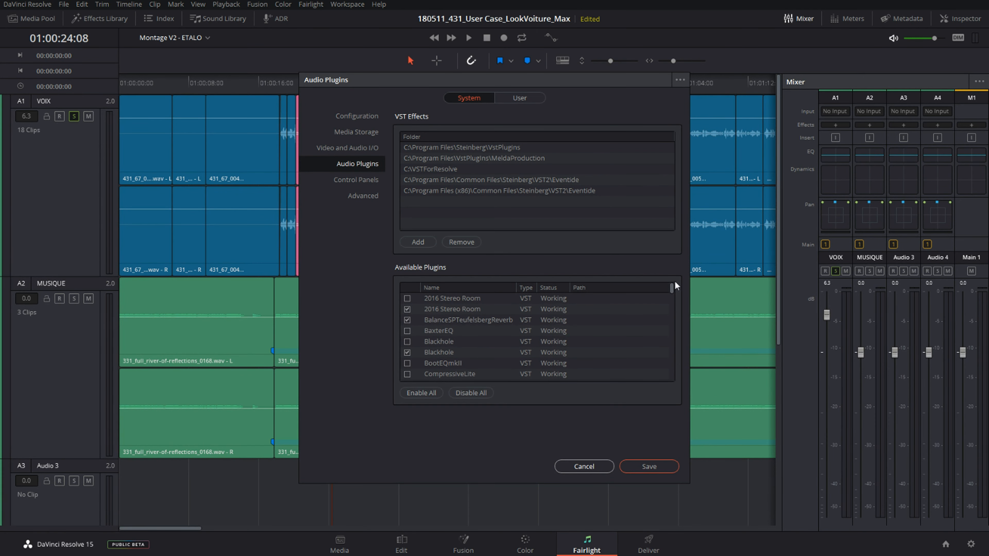
scroll(502, 334, "down", 4)
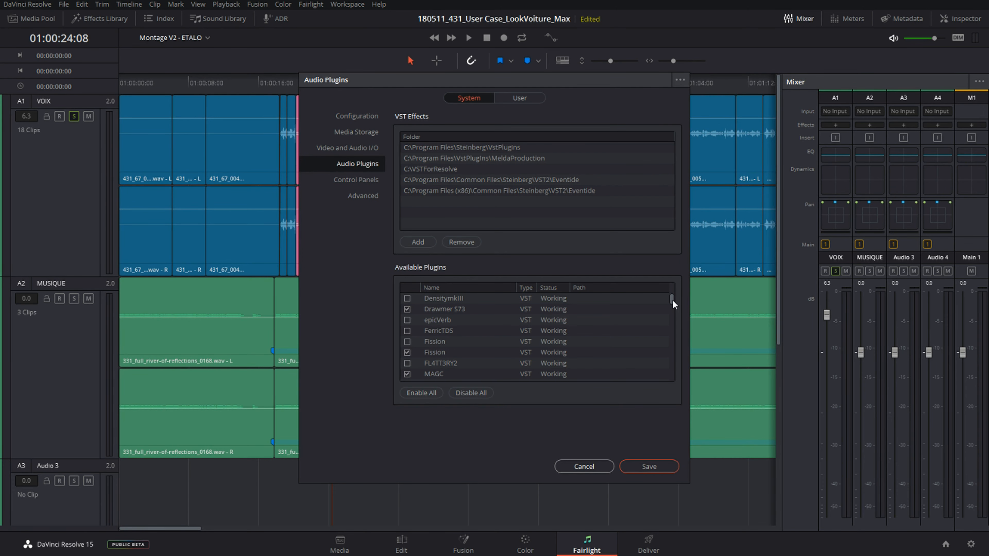
left_click(590, 467)
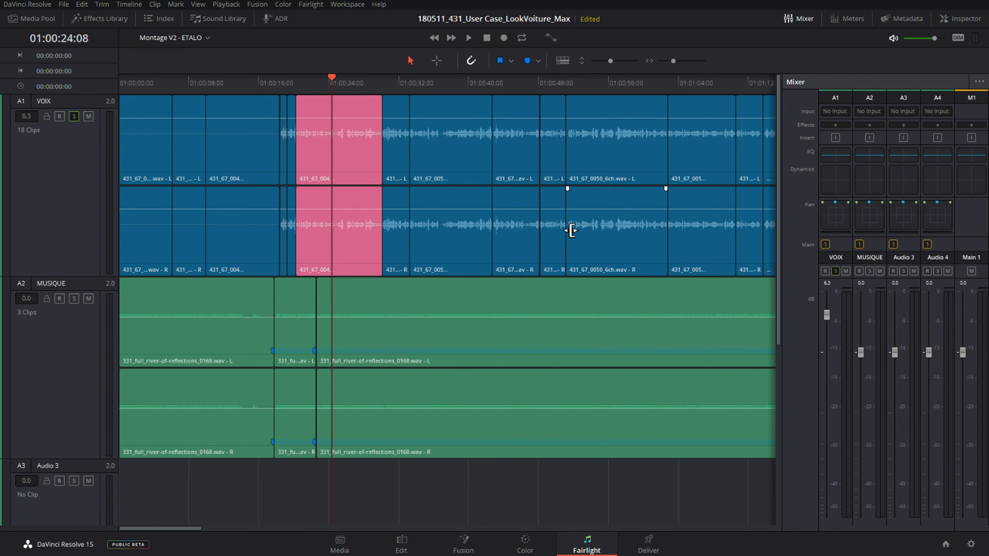
Open the VOIX track's equalizer and move the floating viewer out of its way after briefly playing the pink voice clip.
left_click(832, 153)
left_click_drag(423, 108, 440, 155)
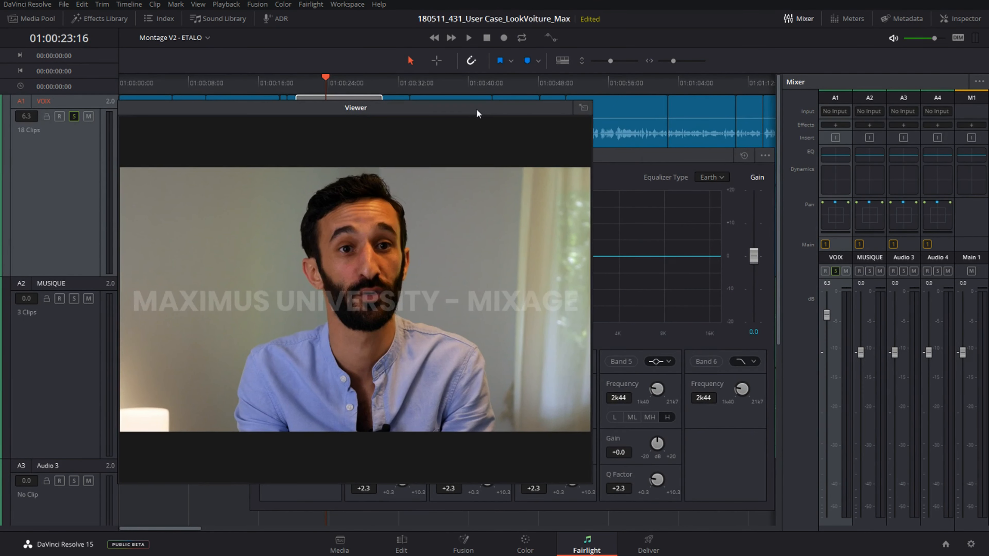
left_click_drag(476, 109, 479, 110)
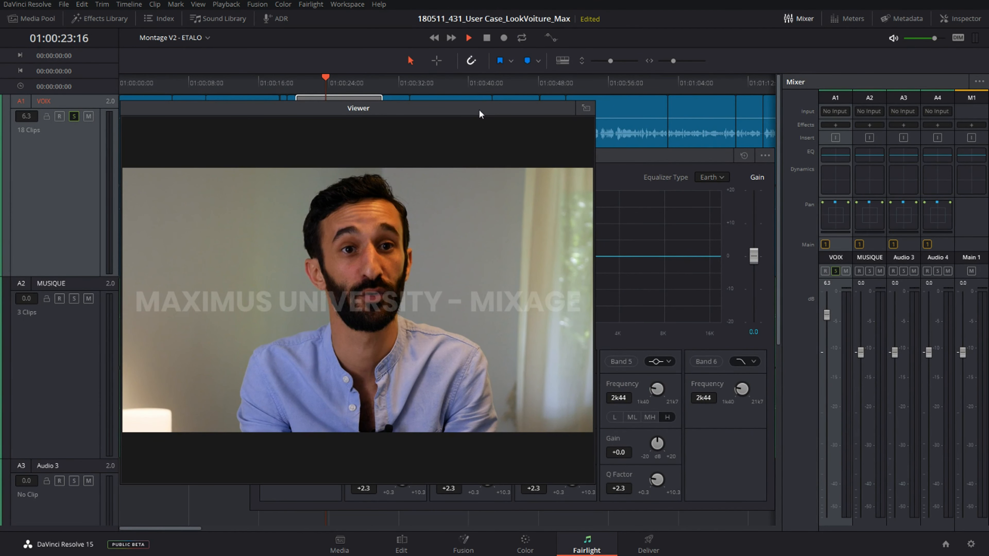
key("space")
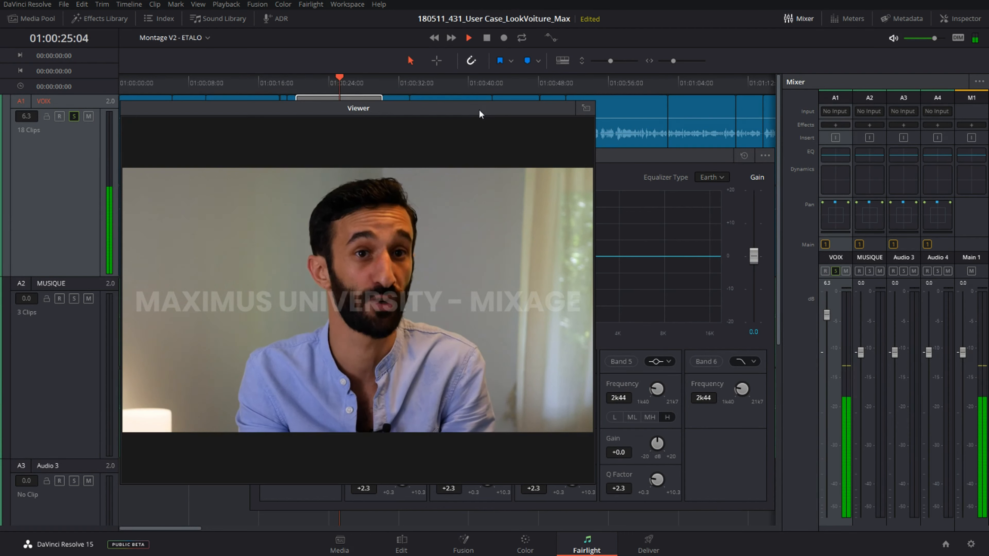
key("space")
left_click_drag(481, 113, 0, 116)
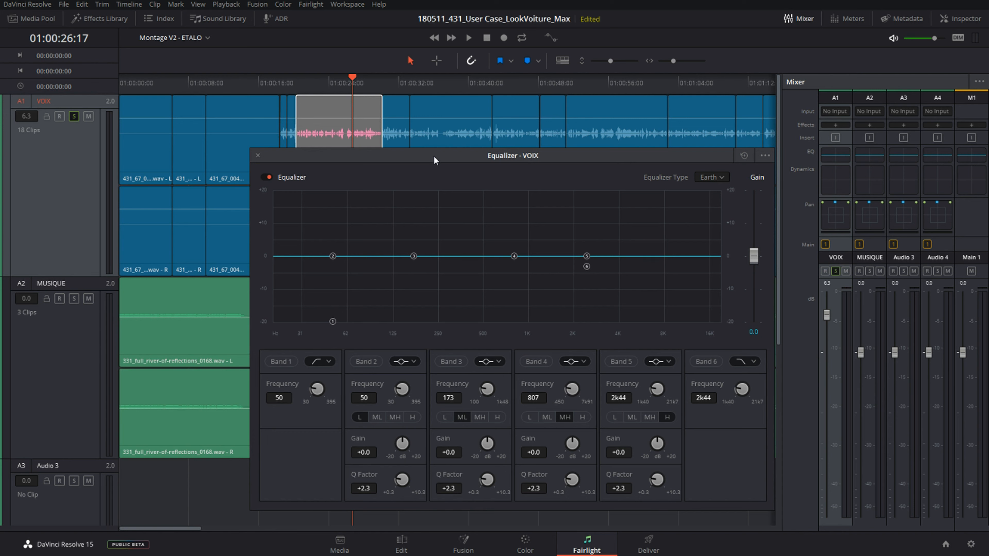
Enable the Band 1 low-cut filter in the VOIX equalizer at a frequency of 60 and play the pink clip to audition it.
left_click_drag(434, 156, 410, 125)
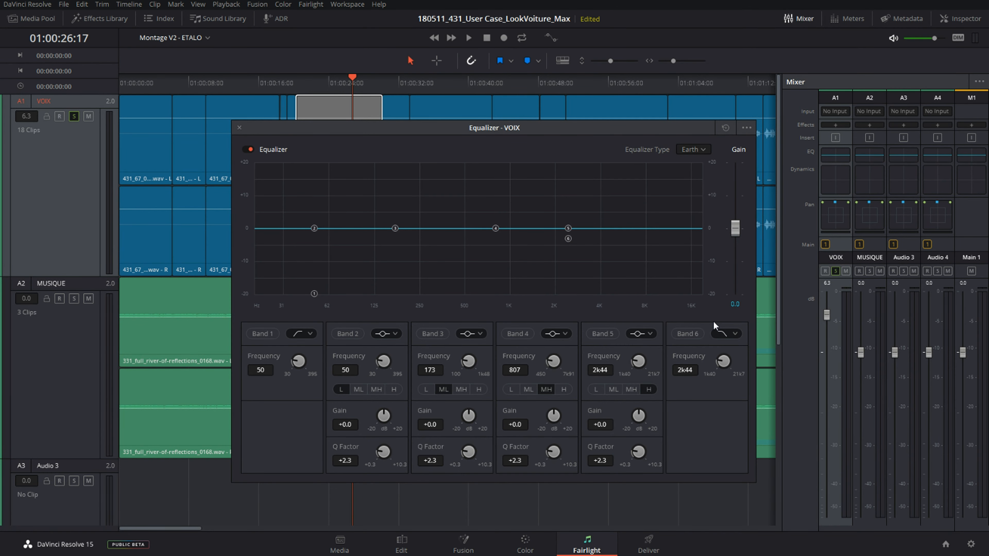
left_click_drag(389, 128, 383, 94)
left_click(258, 300)
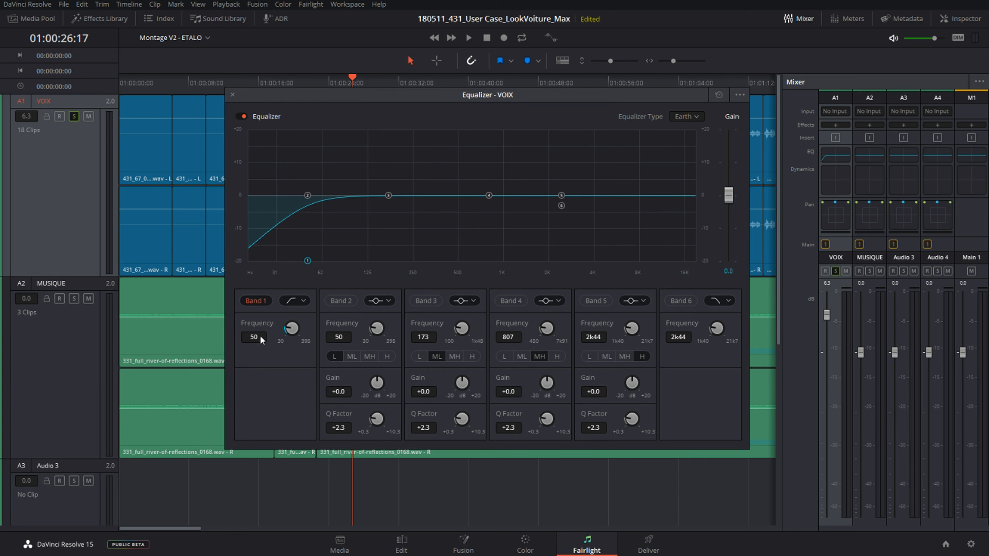
left_click_drag(290, 329, 300, 329)
left_click(317, 82)
key("space")
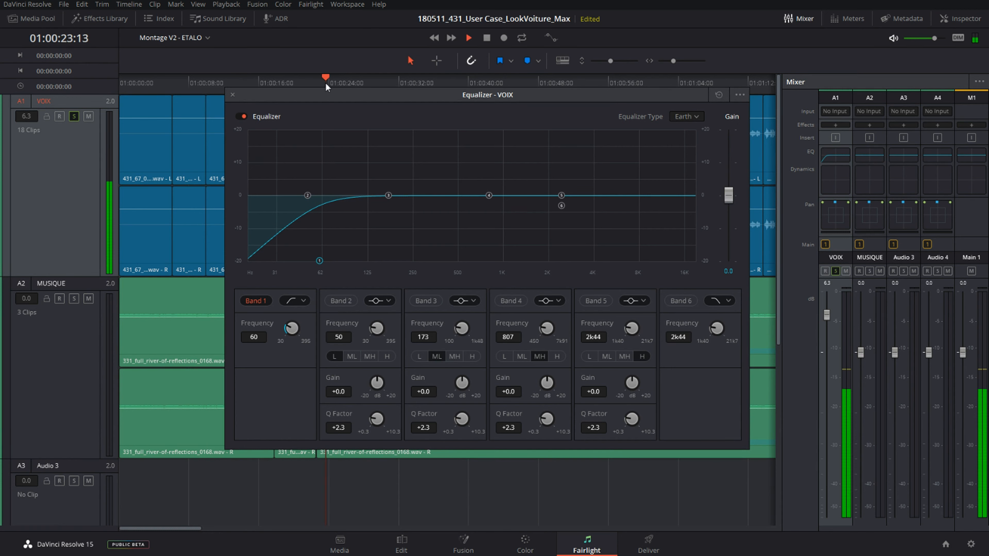
key("space")
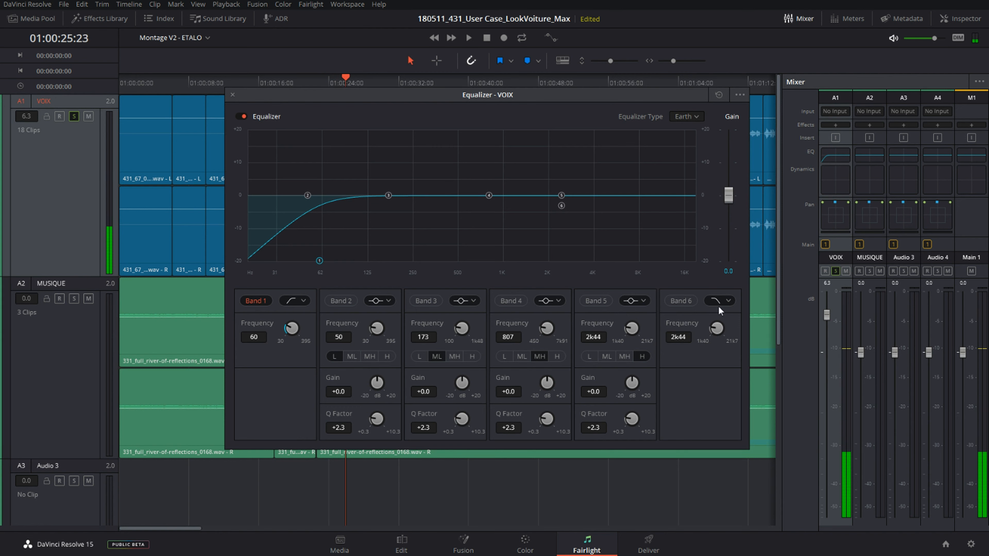
Enable the Band 6 high-cut filter in the VOIX equalizer at a frequency of 20k0 and play the voice to audition it.
left_click(730, 300)
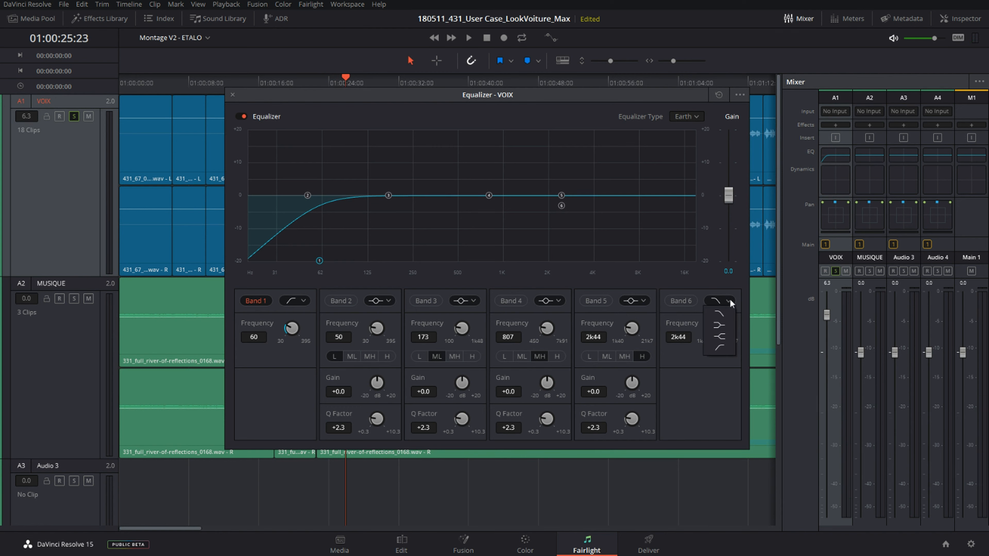
left_click(689, 350)
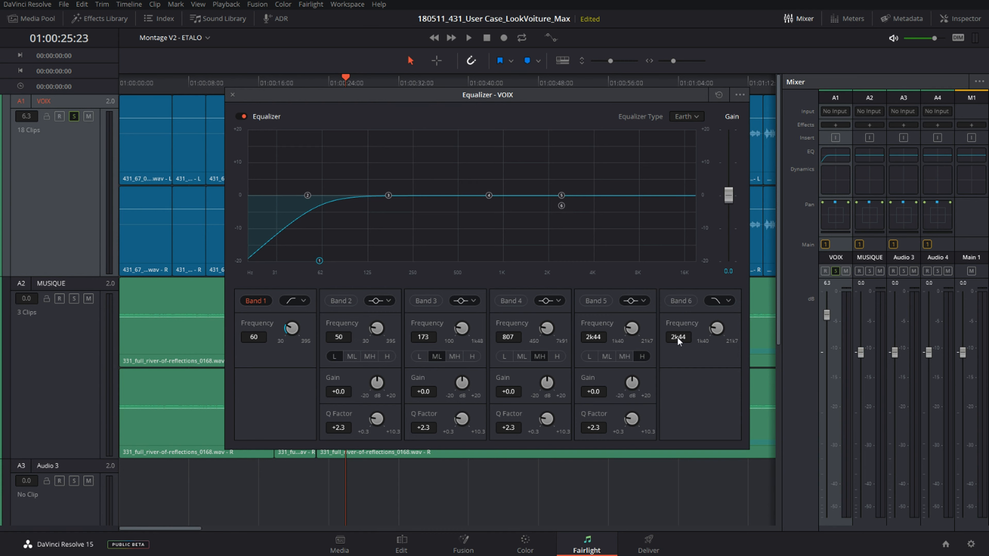
left_click(682, 300)
left_click_drag(716, 329, 844, 349)
key("space")
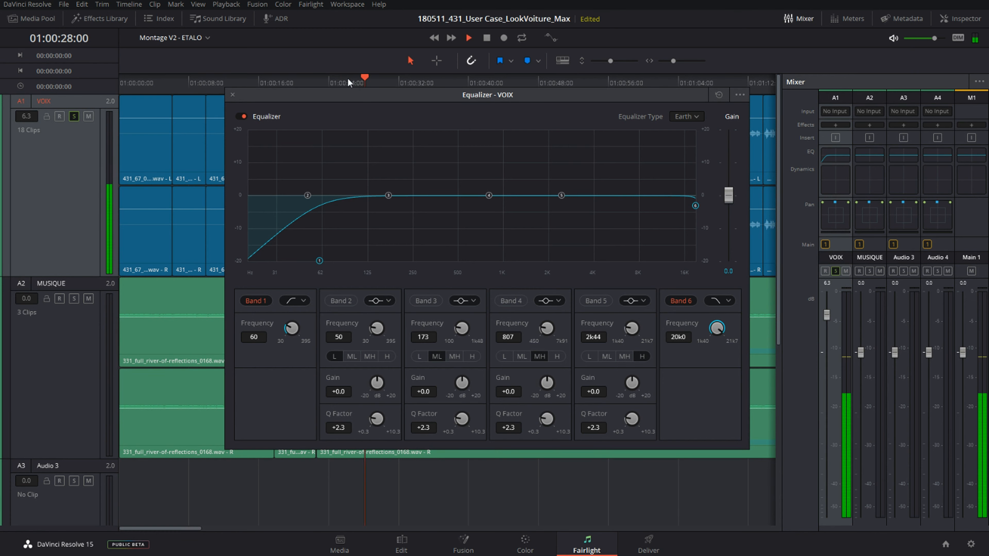
key("space")
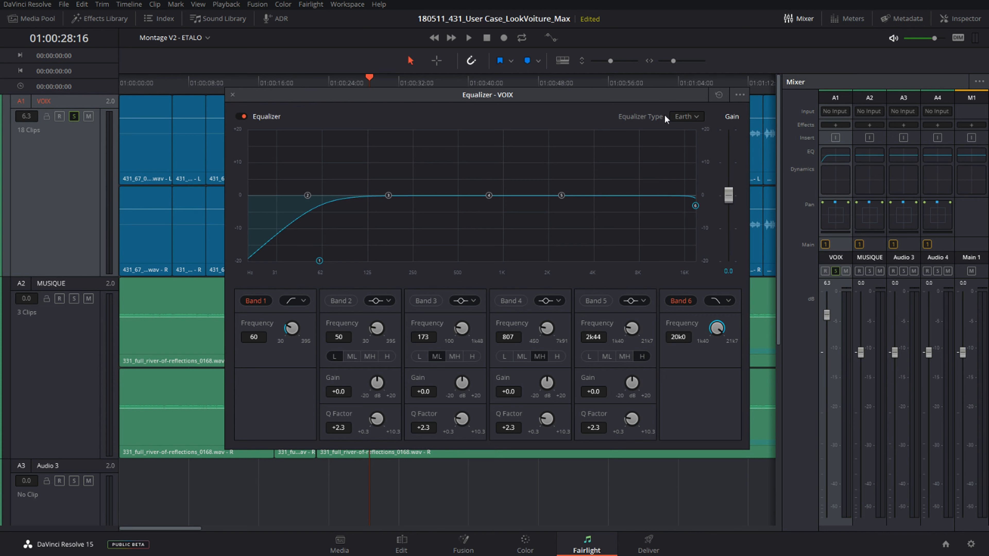
Try the Air and Ice equalizer types for the voice and return the equalizer type to Earth.
left_click(692, 116)
left_click(681, 142)
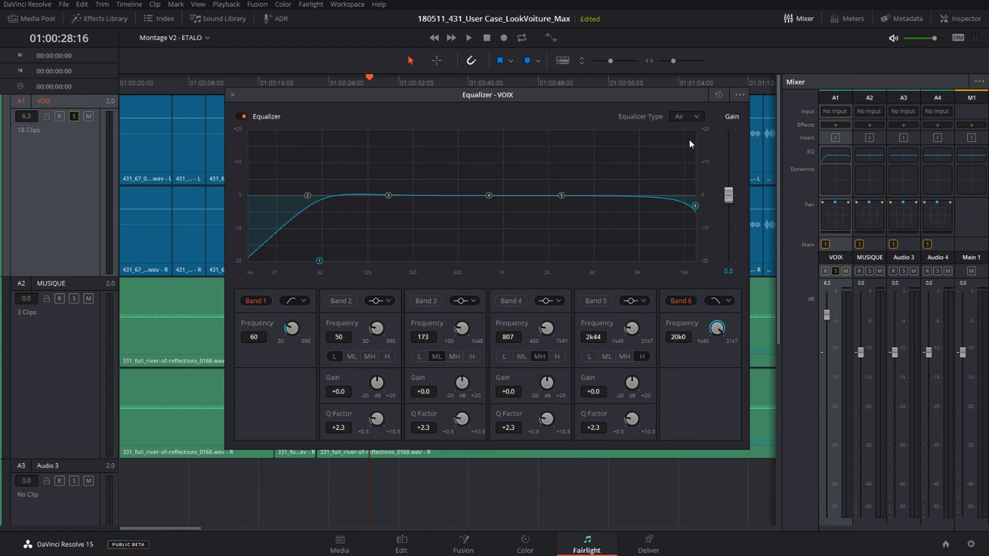
left_click(692, 116)
left_click(692, 127)
scroll(692, 116, "down", 2)
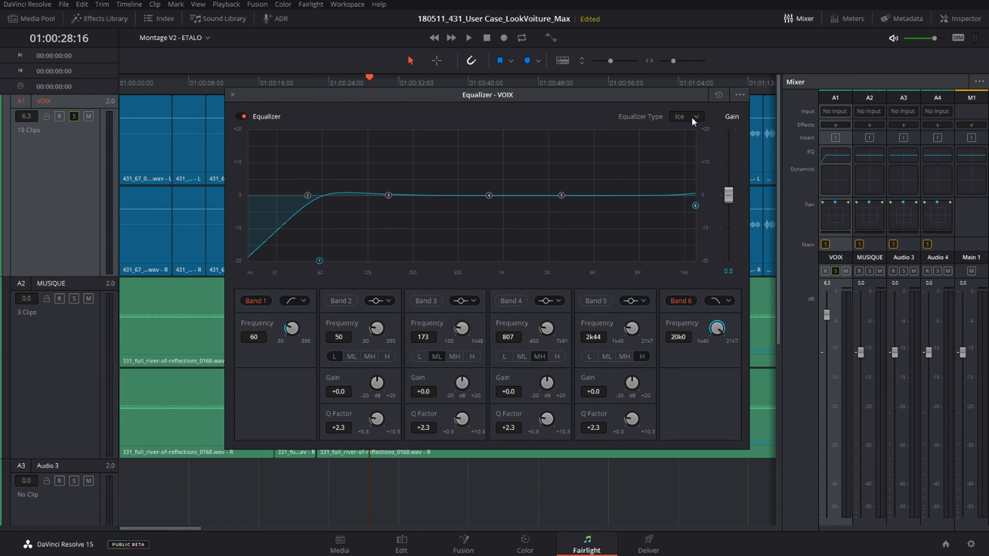
scroll(692, 117, "up", 1)
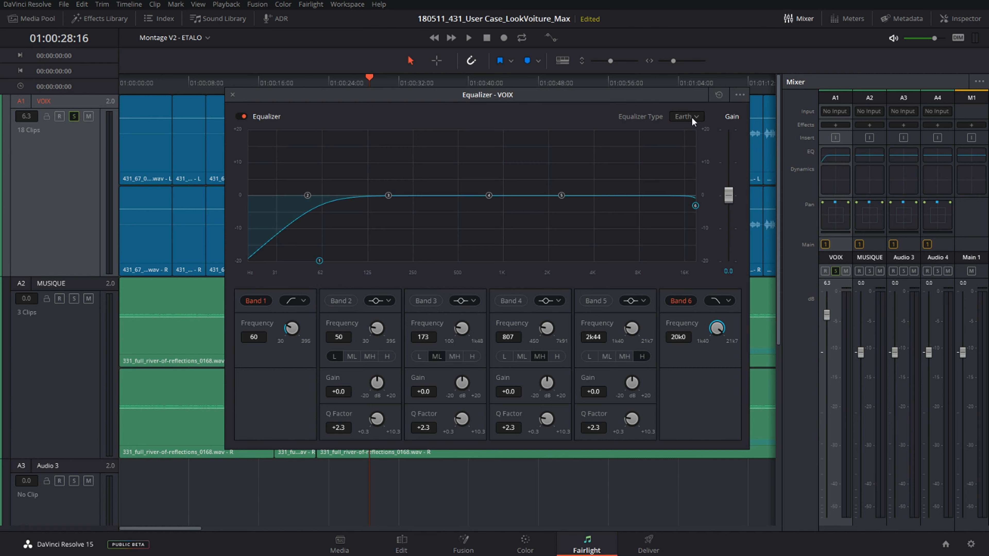
Compare the Ice and Earth equalizer types while the voice clip plays, ending on Earth.
left_click(356, 79)
key("space")
left_click(688, 117)
left_click(689, 126)
left_click(689, 117)
left_click(685, 151)
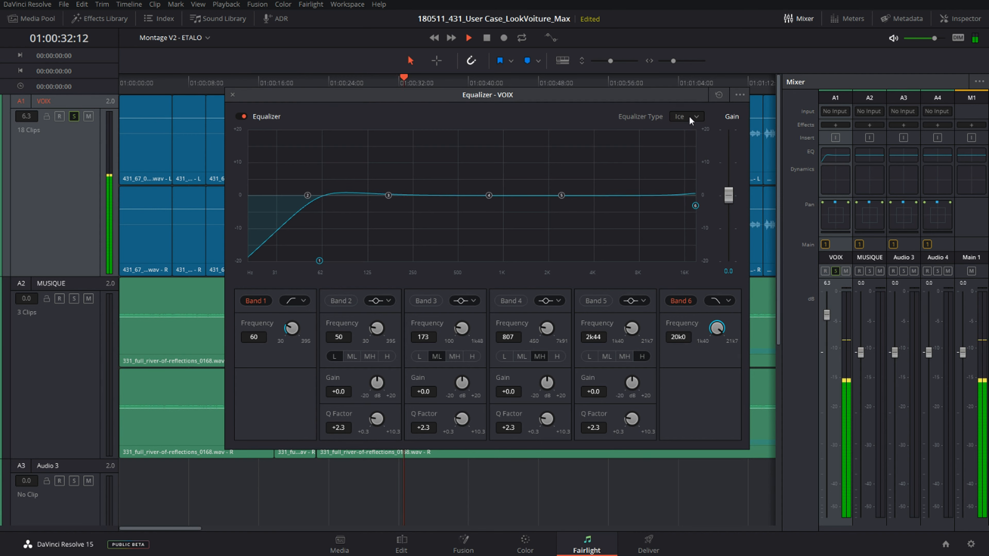
left_click(689, 117)
left_click(684, 156)
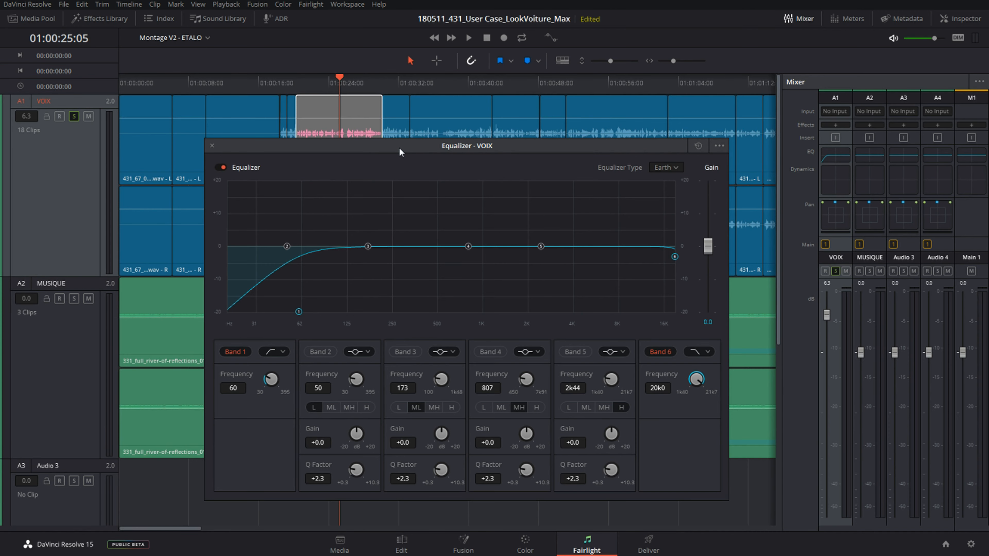
Enable Band 3 with a gain of +17.5, a Q Factor of +10.3 and a frequency of 281.
left_click_drag(458, 144, 462, 126)
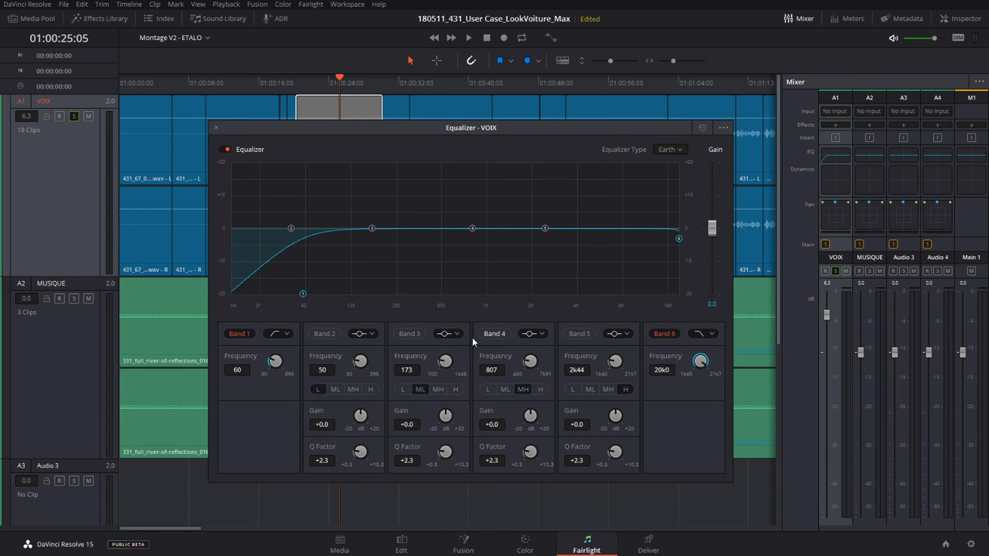
left_click(415, 334)
mouse_move(445, 415)
left_mouse_down()
mouse_move(449, 378)
mouse_move(479, 374)
mouse_move(482, 428)
mouse_move(452, 415)
mouse_move(479, 407)
mouse_move(480, 425)
mouse_move(450, 416)
mouse_move(449, 434)
mouse_move(446, 385)
mouse_move(447, 402)
left_mouse_up()
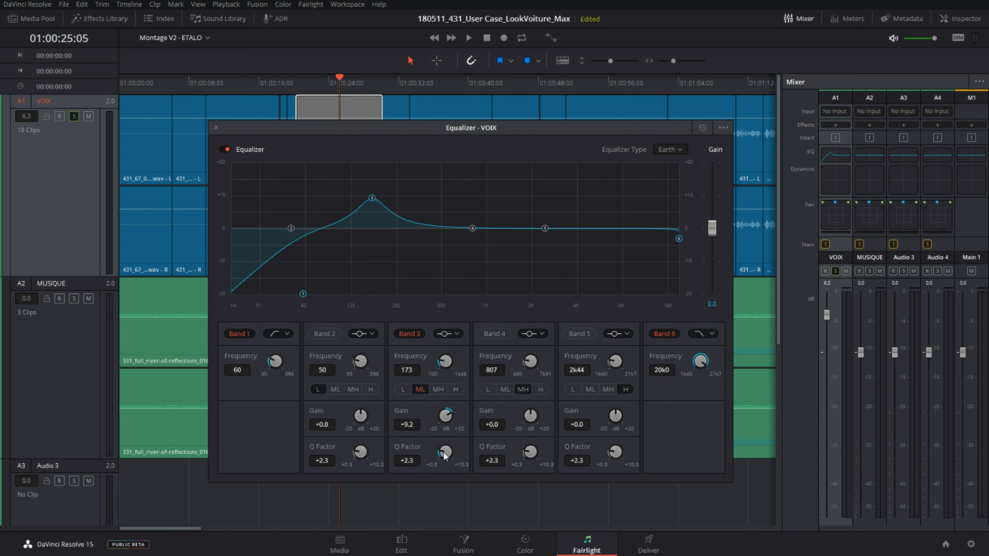
left_click_drag(444, 455, 633, 487)
left_click_drag(452, 427, 482, 429)
left_click_drag(451, 364, 502, 382)
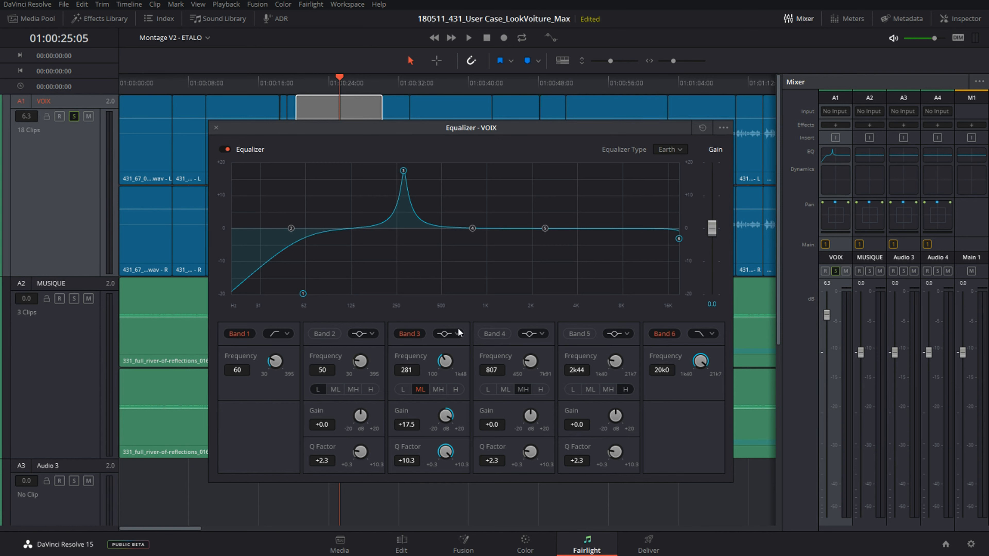
Sweep the Band 3 frequency down to about 107 and up to 387 during playback, leaving it at 387.
left_click_drag(444, 361, 420, 364)
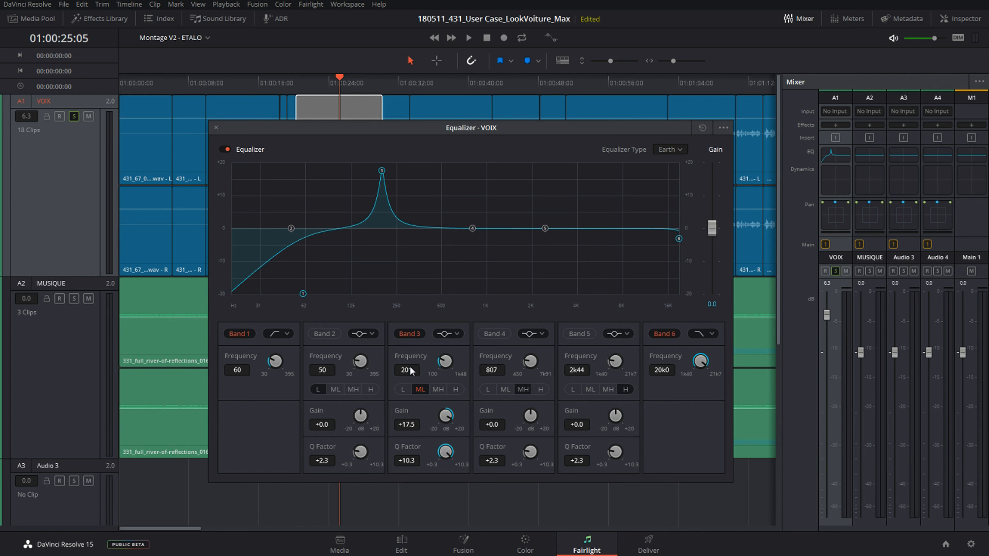
left_click(316, 82)
scroll(409, 367, "down", 10)
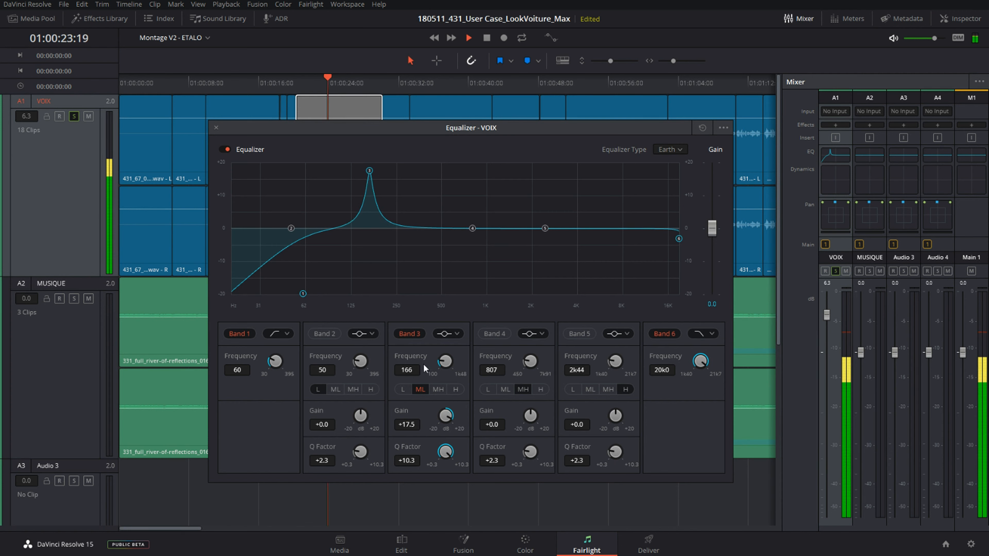
scroll(408, 370, "down", 4)
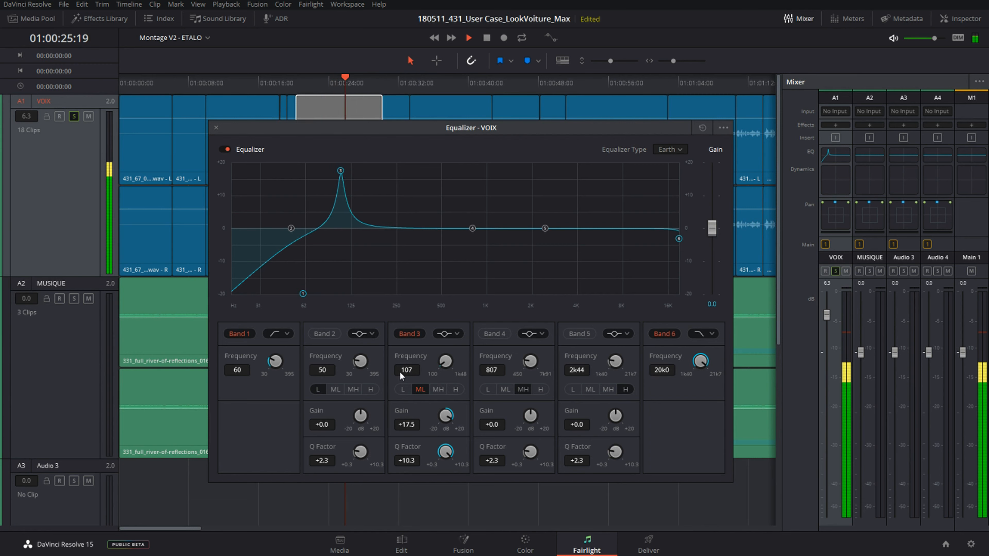
scroll(406, 370, "up", 10)
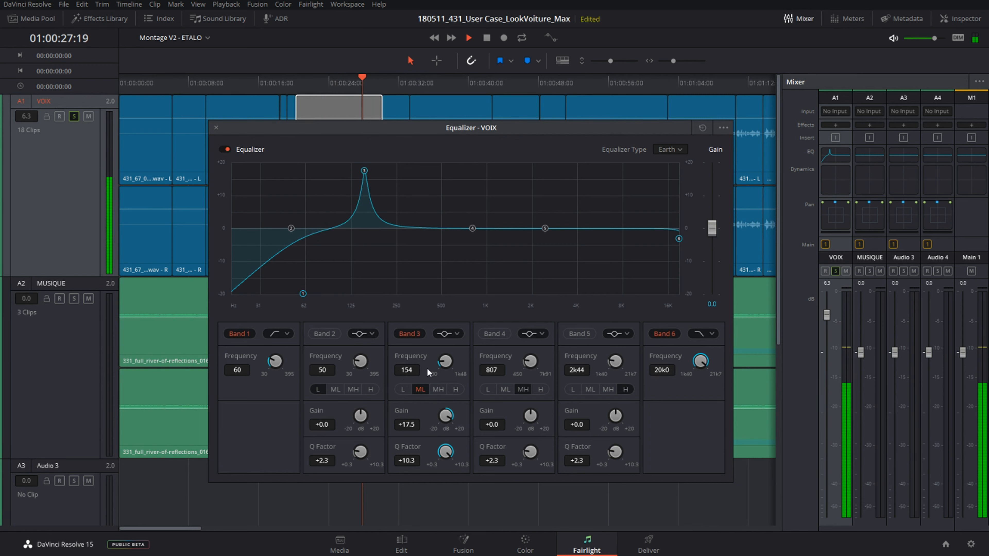
scroll(435, 370, "up", 10)
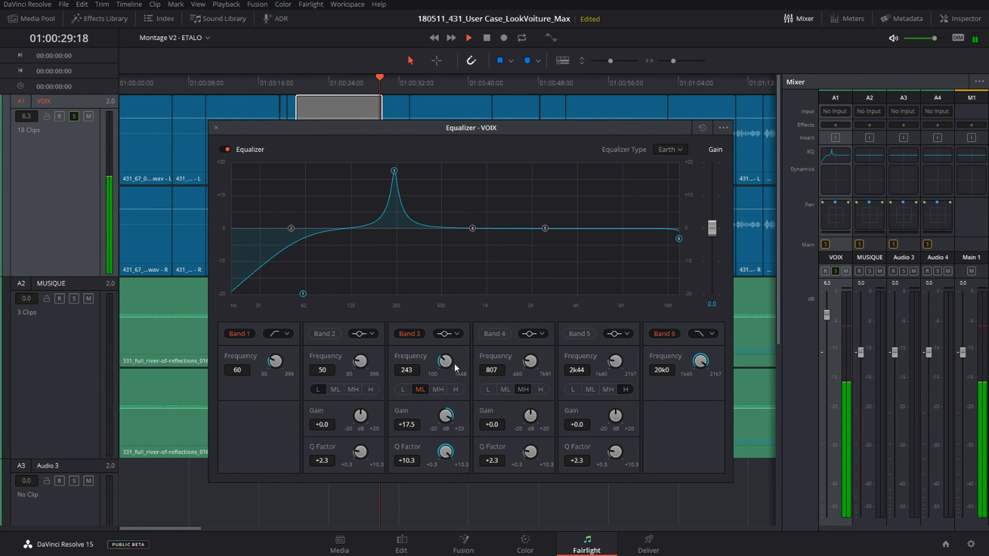
scroll(466, 362, "up", 6)
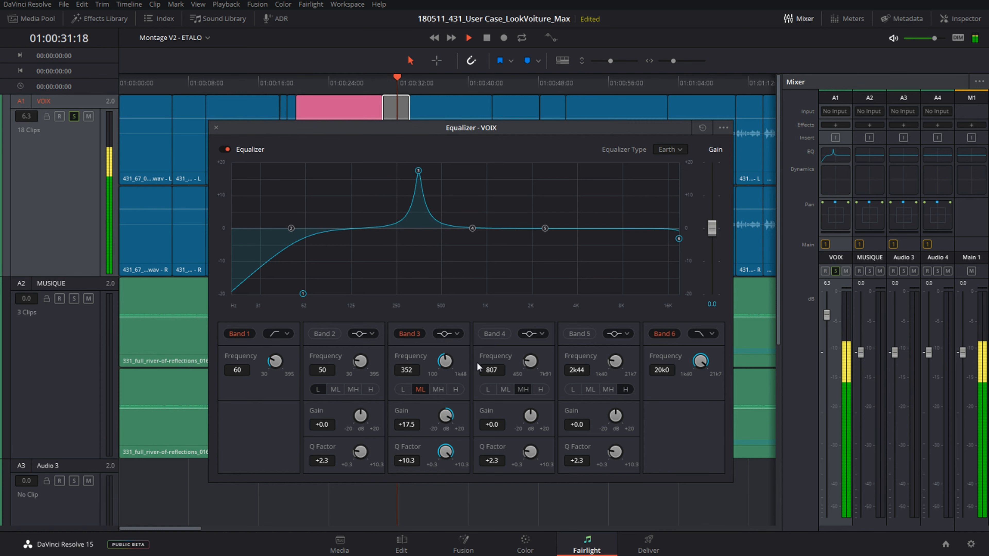
scroll(479, 362, "up", 3)
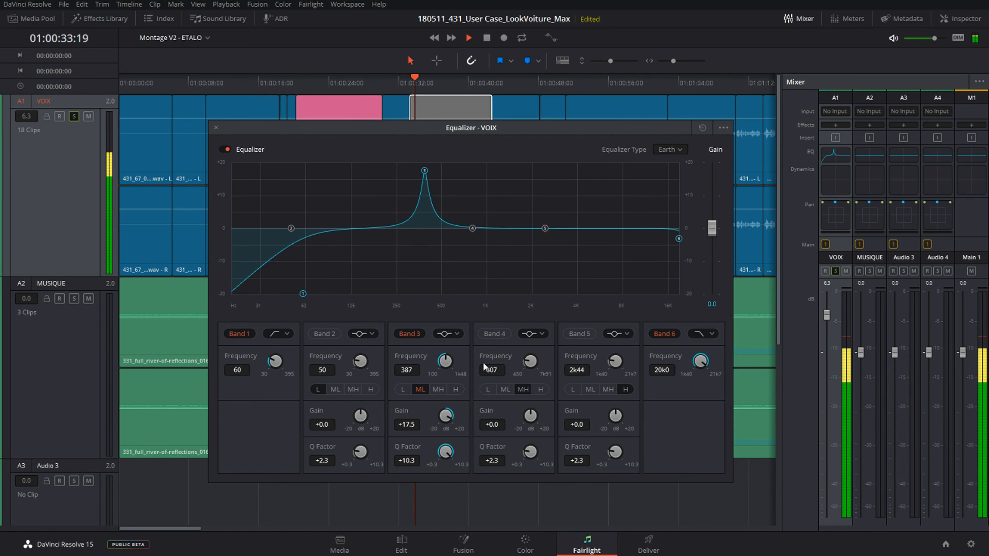
key("space")
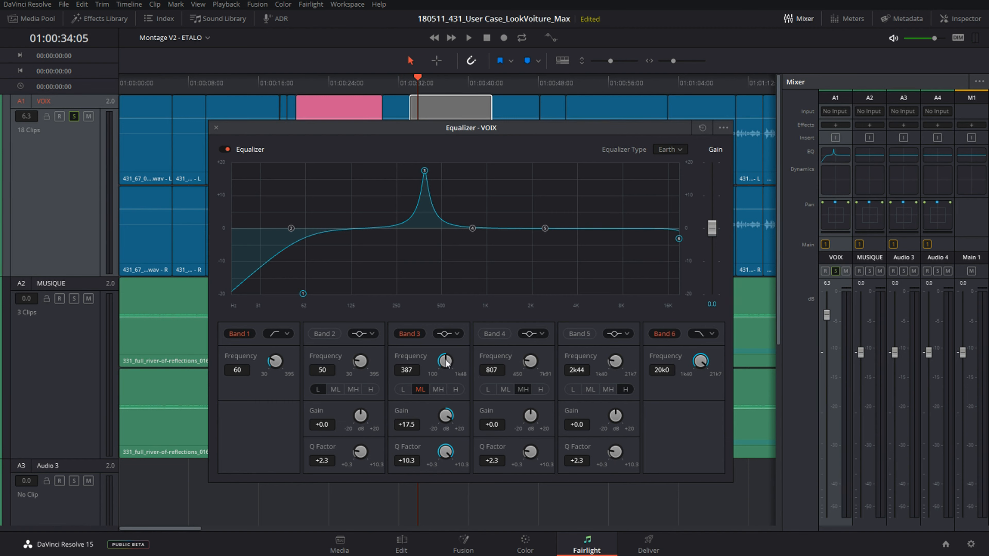
Sweep the Band 3 frequency up to about 1k50 during playback, stop the playback and return the frequency to 387.
key("space")
left_click_drag(450, 359, 545, 392)
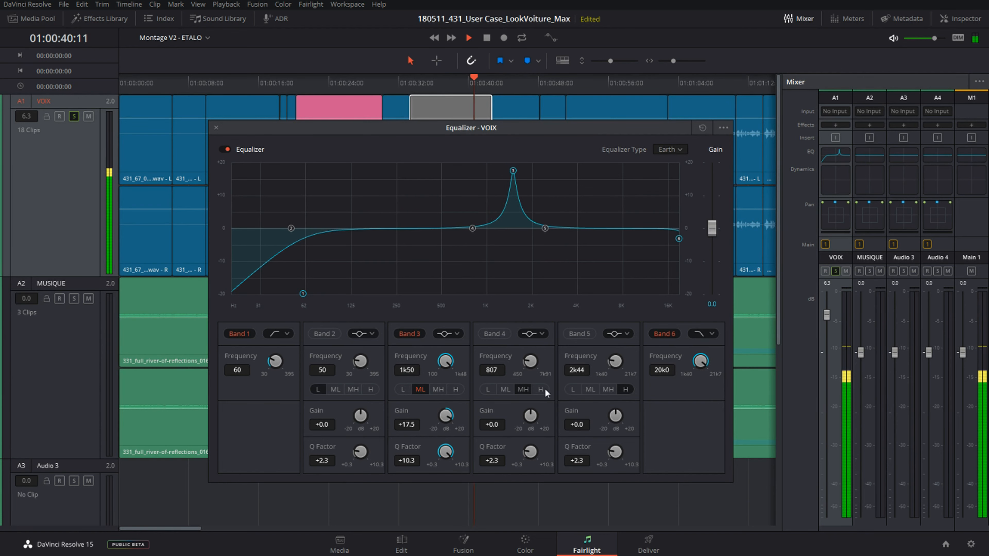
key("space")
left_click_drag(443, 364, 369, 377)
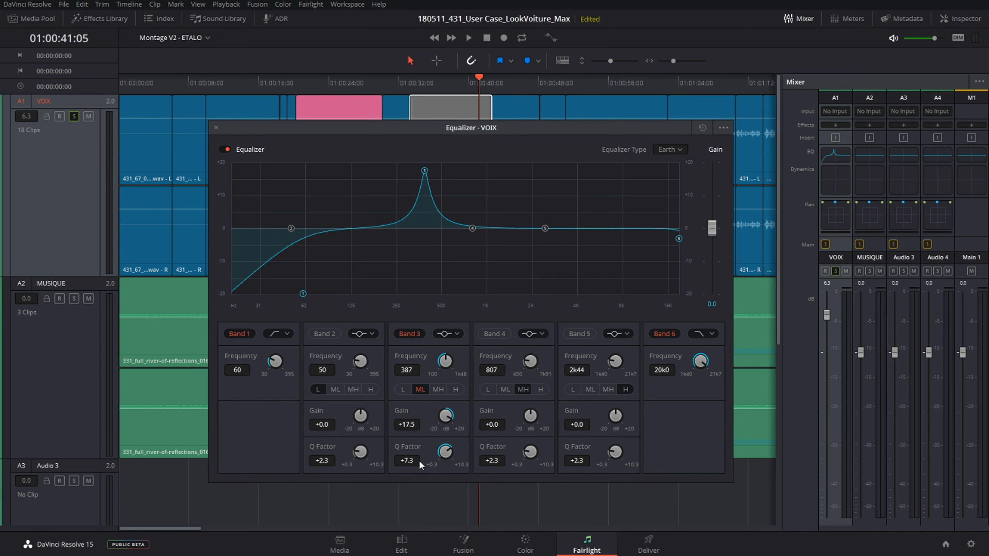
Set the Band 3 Q Factor to +5.0 and its gain to -9.0, and return the playhead to 01:00:22:13.
left_click_drag(407, 469, 396, 466)
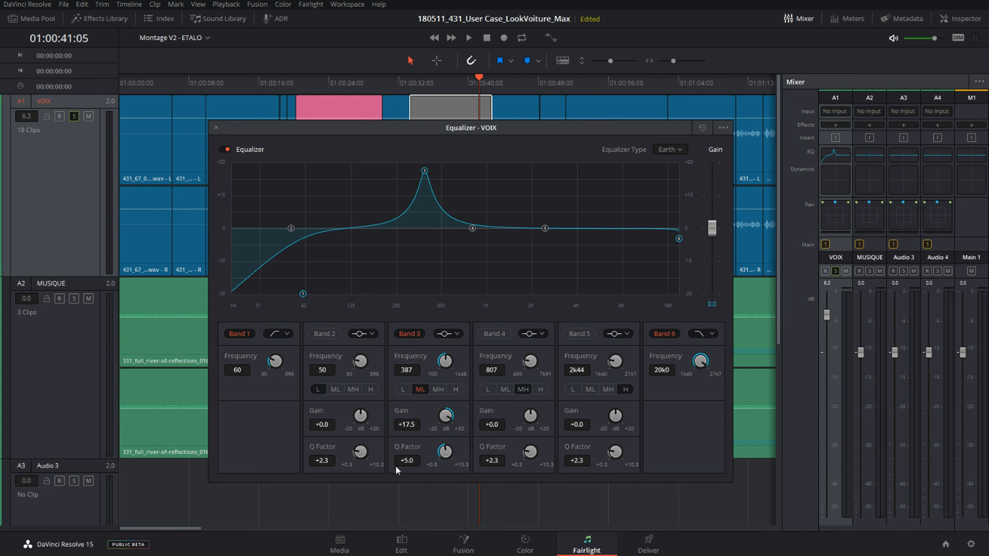
left_click_drag(446, 421, 341, 457)
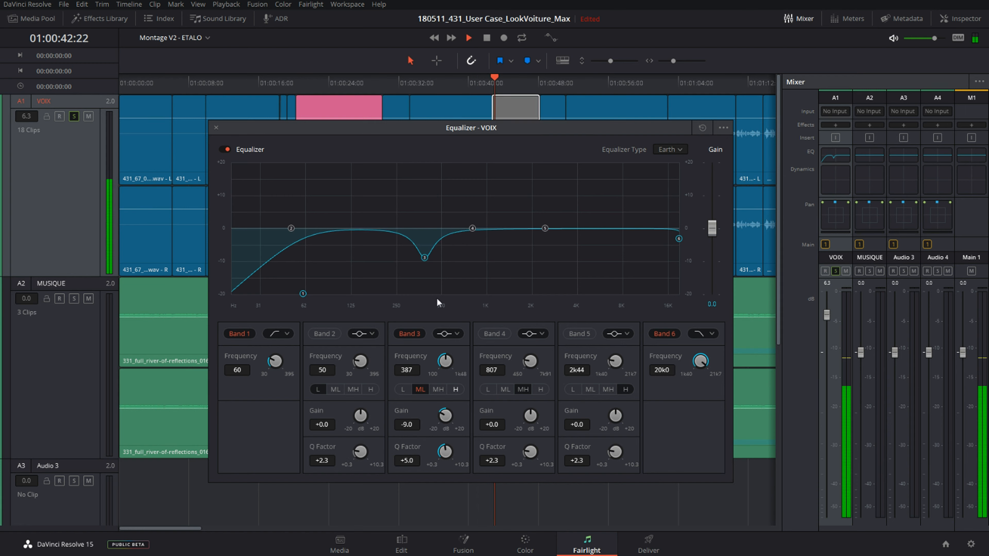
left_click(315, 80)
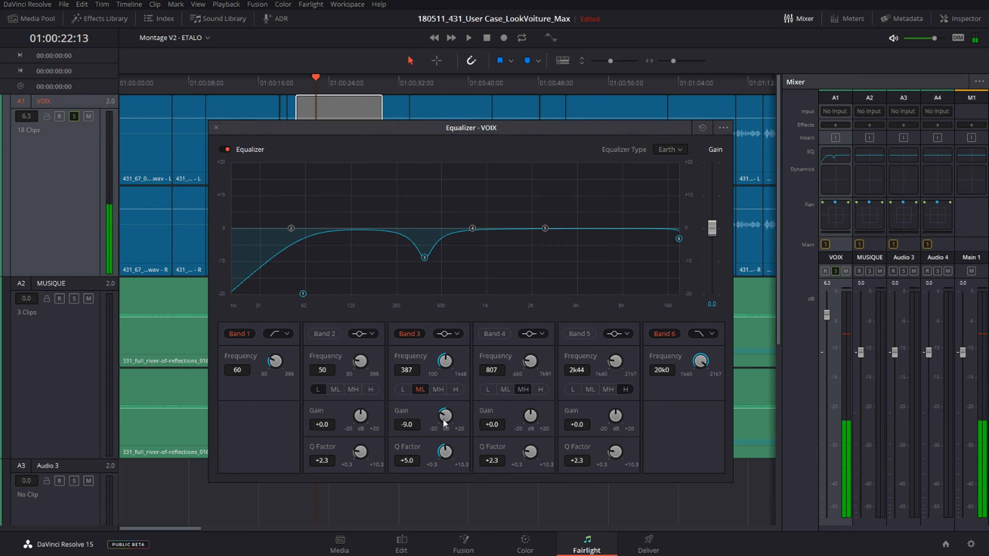
Raise the Band 3 gain to +20.0 for comparison and lower it to -7.5 while the pink clip plays.
left_click_drag(444, 422, 458, 294)
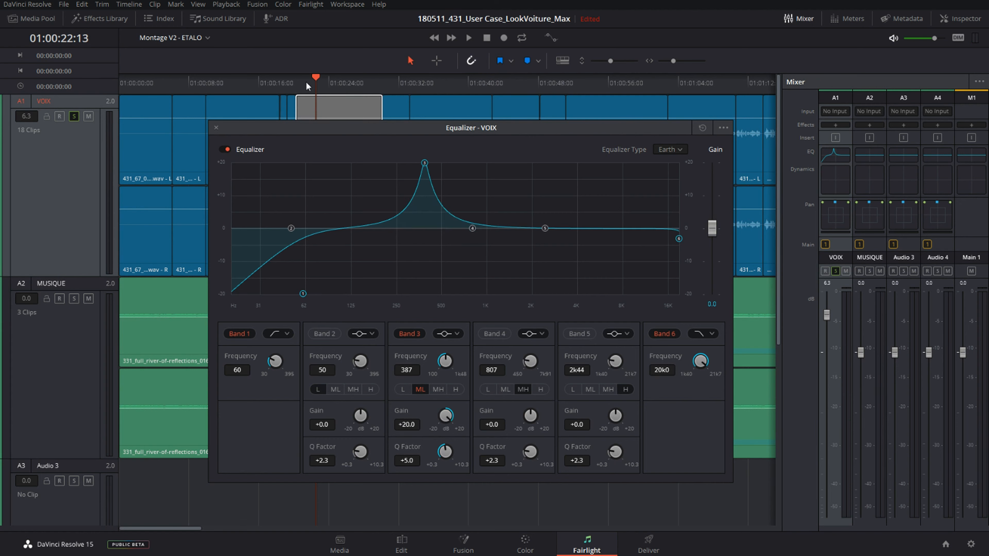
key("space")
left_click_drag(425, 424, 345, 437)
key("space")
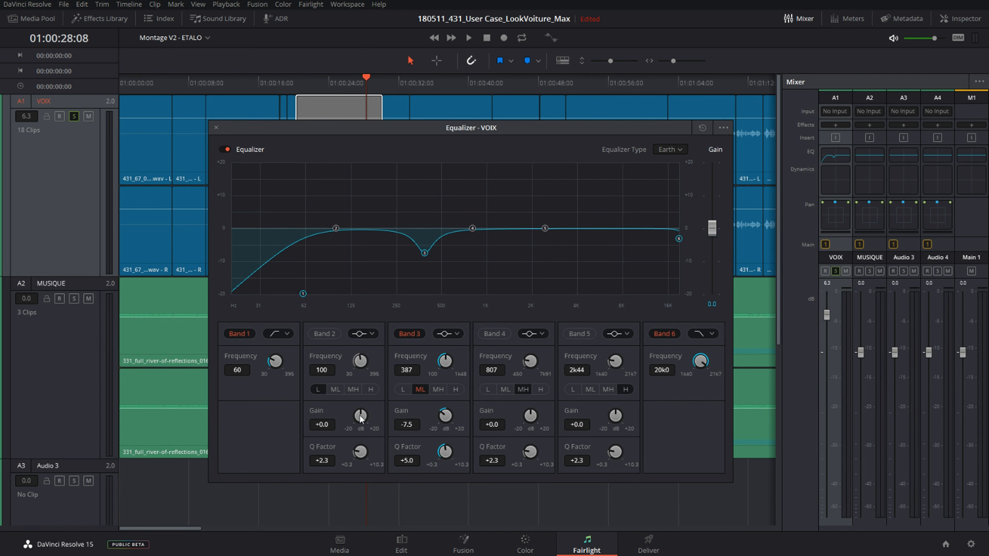
Enable Band 2 at a frequency of 100 and raise its gain to +7.3 during playback.
key("space")
left_click_drag(361, 417, 375, 419)
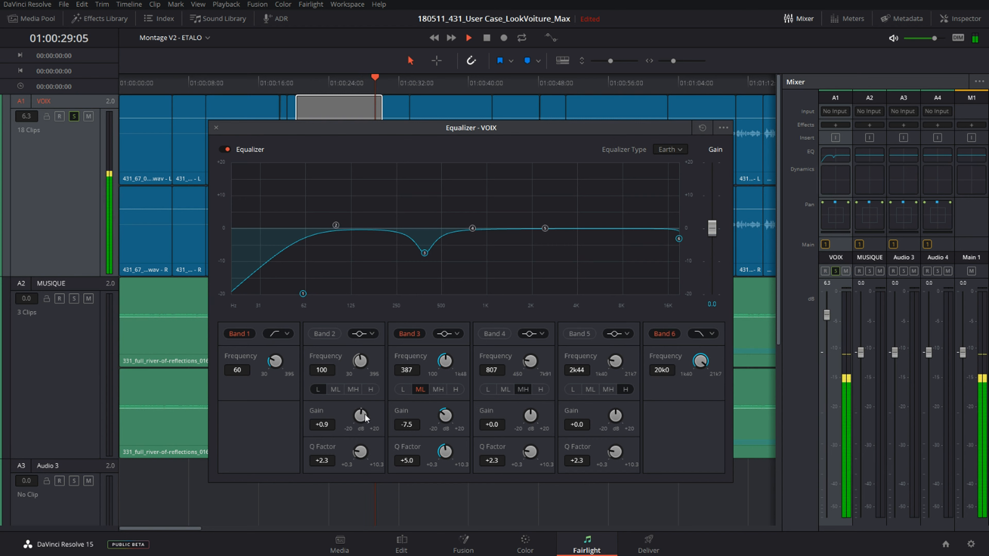
left_click(324, 333)
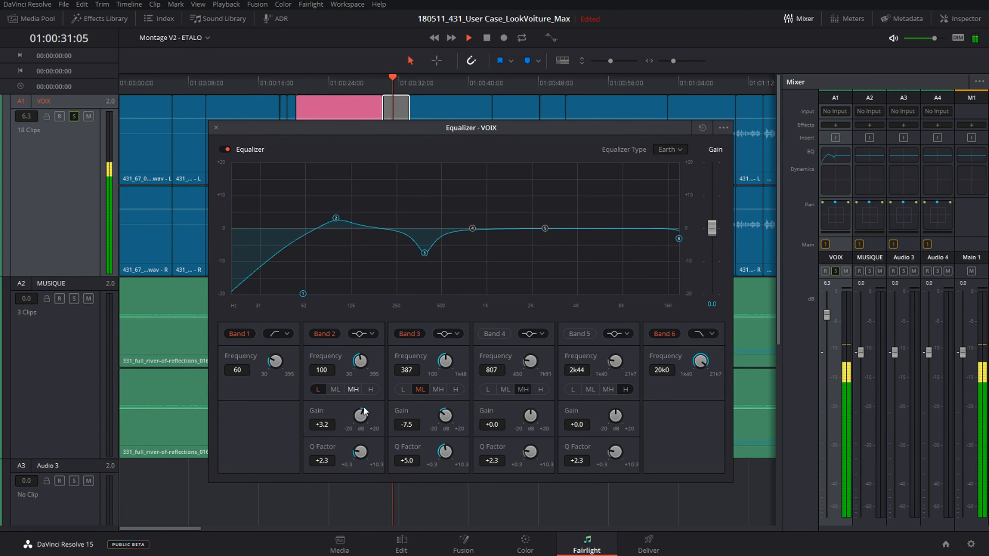
left_click_drag(359, 416, 377, 416)
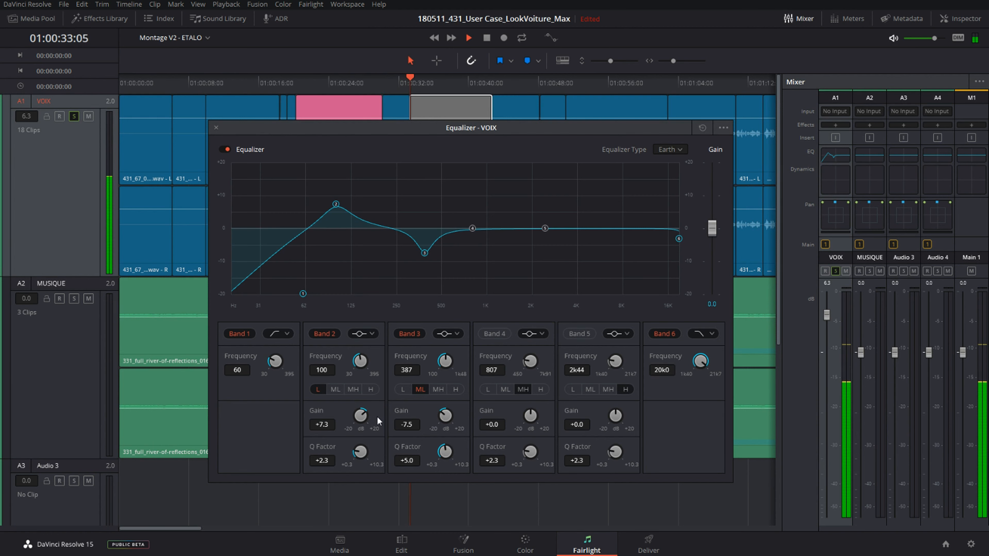
Compare the voice with Band 2 switched off and on during playback, leaving the band enabled.
left_click(329, 336)
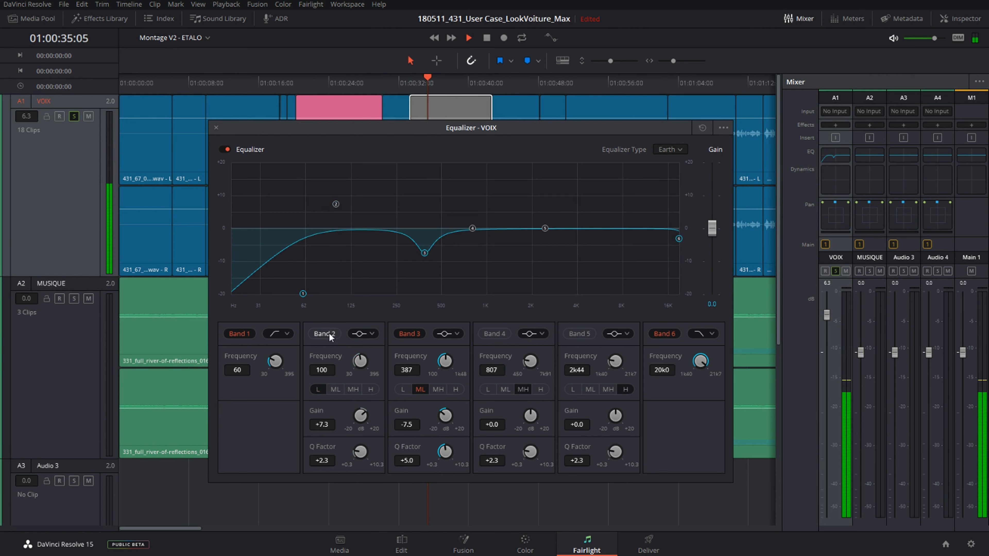
left_click(329, 336)
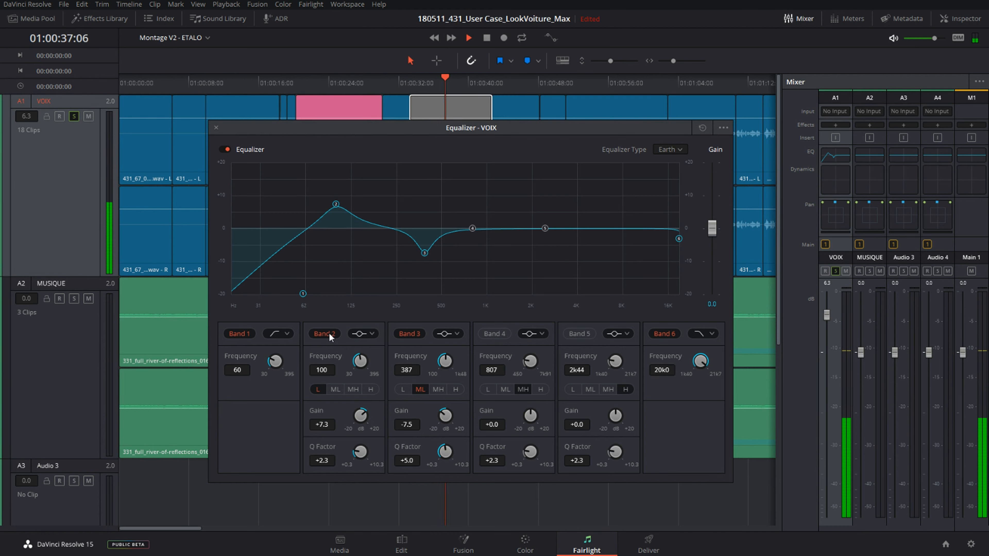
left_click(328, 336)
left_click(328, 334)
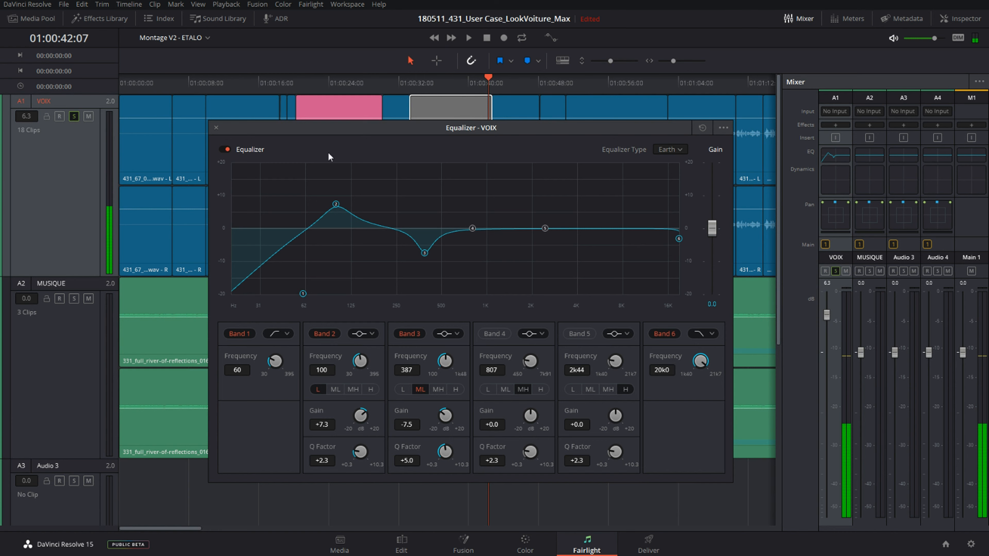
key("space")
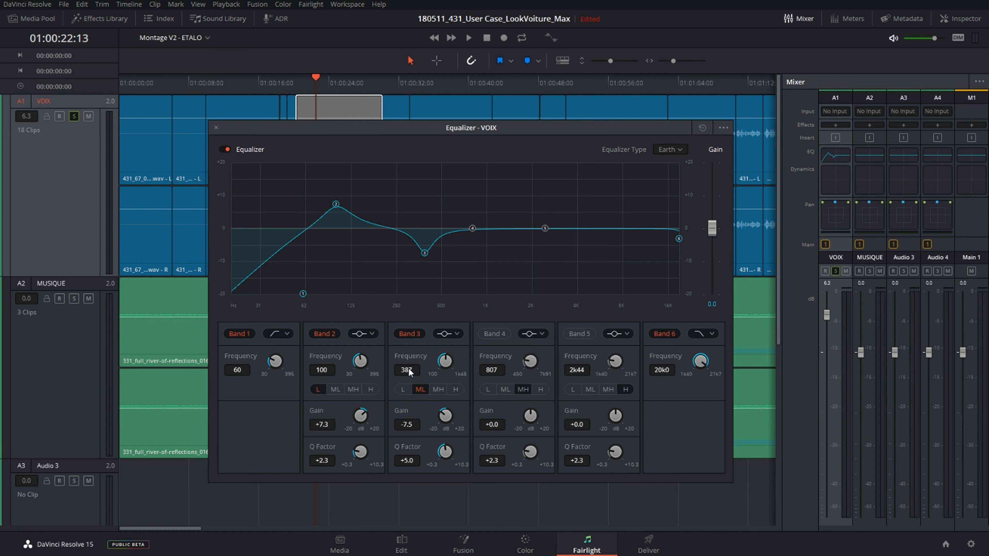
Enable Band 4 with a gain of +15.7 and a Q Factor of +10.3 at frequency 807.
key("XF86Calculator")
left_click(470, 88)
left_click_drag(535, 415, 589, 419)
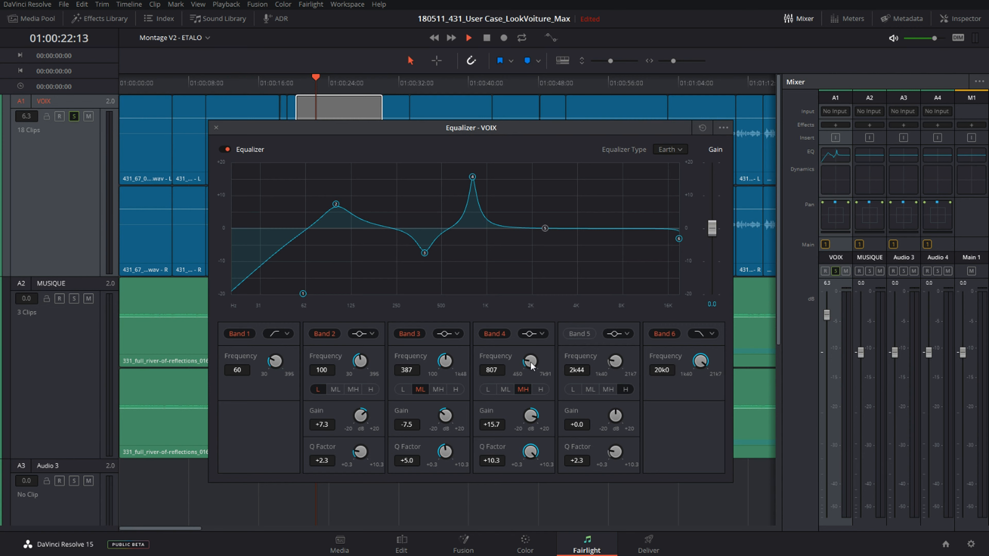
Sweep the Band 4 frequency down to 754 and up to 1k40 while the voice plays.
key("space")
mouse_move(543, 367)
left_mouse_down()
mouse_move(518, 367)
mouse_move(526, 368)
left_mouse_up()
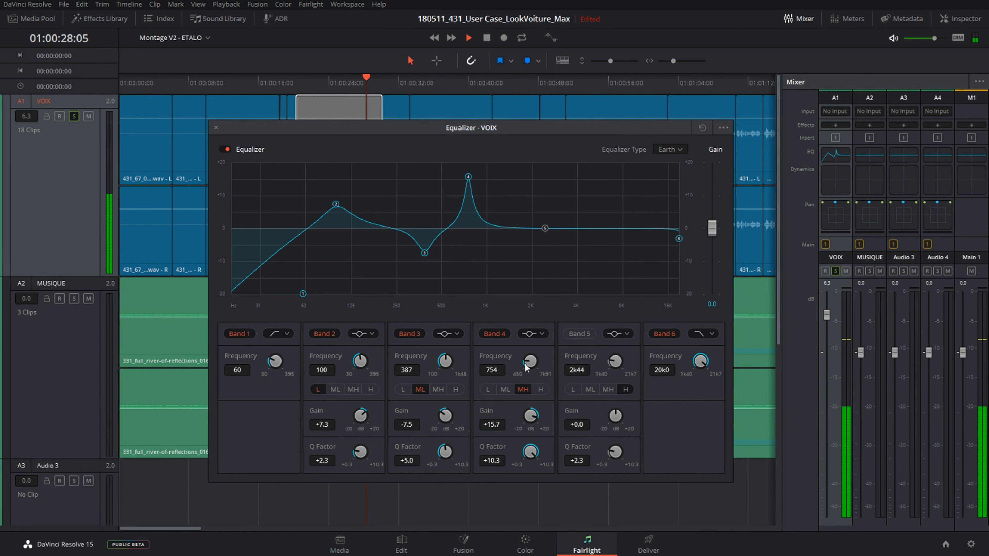
key("space")
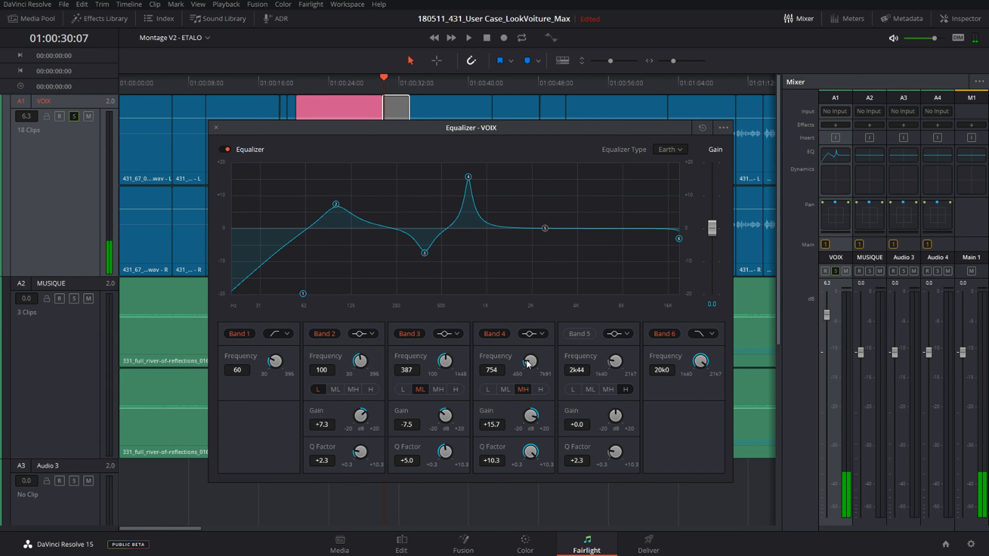
key("space")
left_click_drag(527, 363, 564, 358)
key("space")
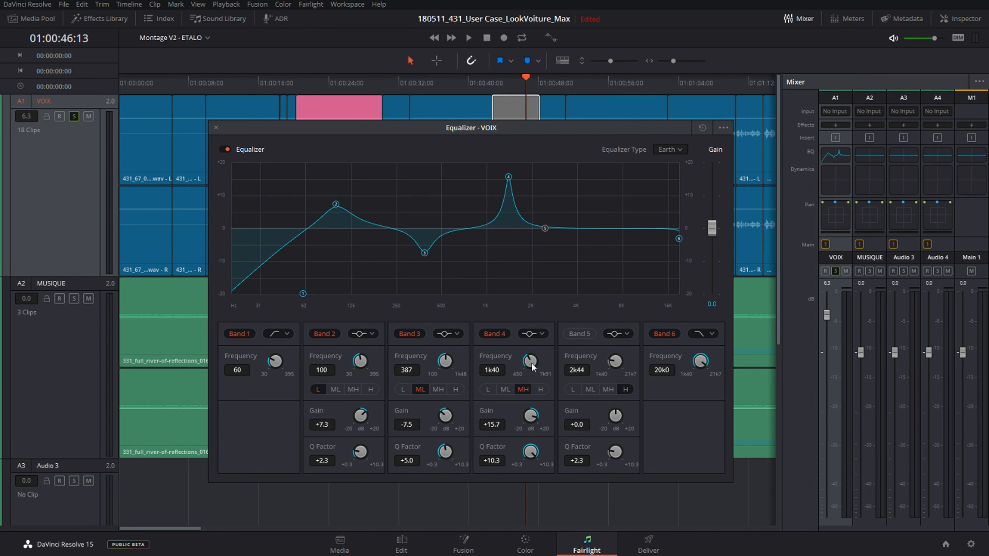
Compute 760*2 in the Windows Calculator and raise the Band 4 frequency to 1k53 in Resolve during playback.
key("XF86Calculator")
type("760*2")
key("Return")
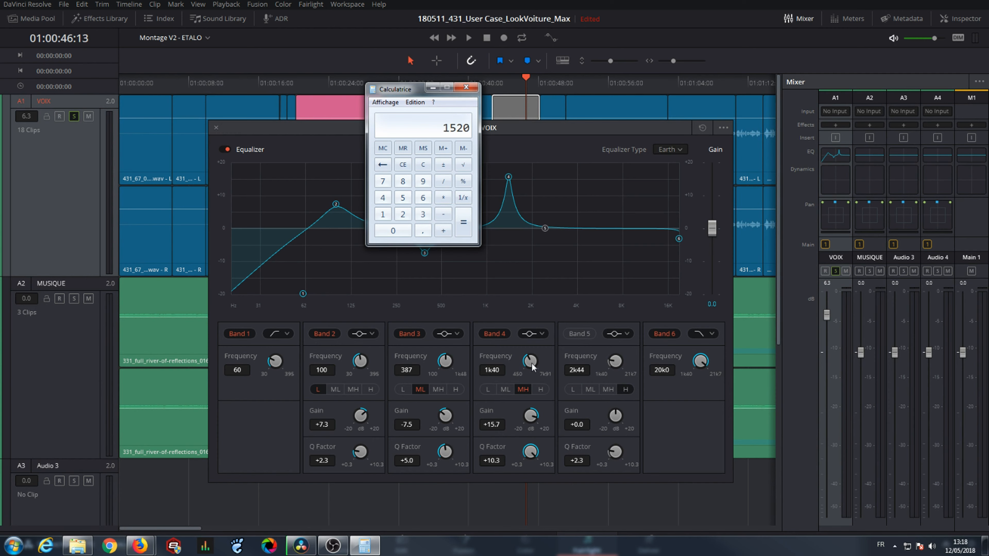
left_click(464, 88)
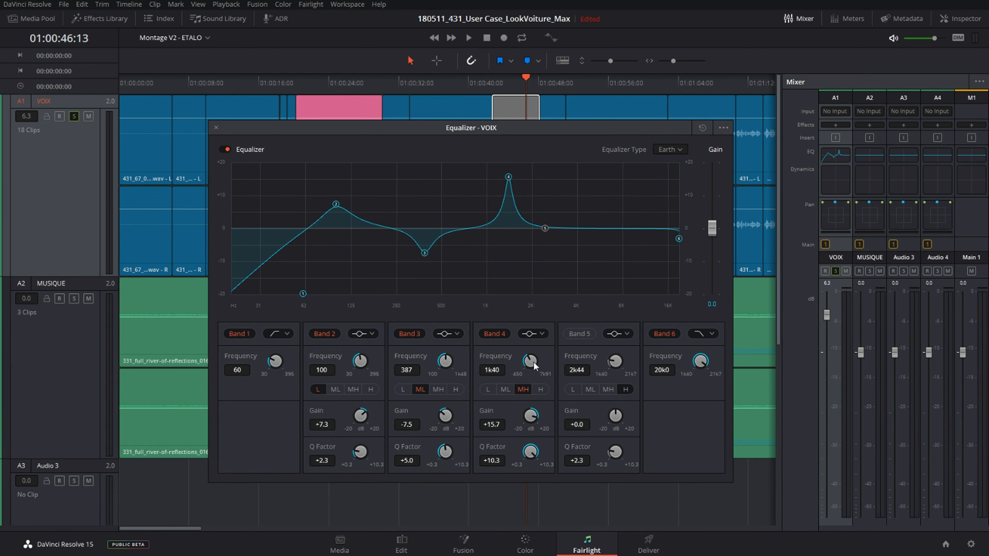
left_click_drag(530, 361, 535, 361)
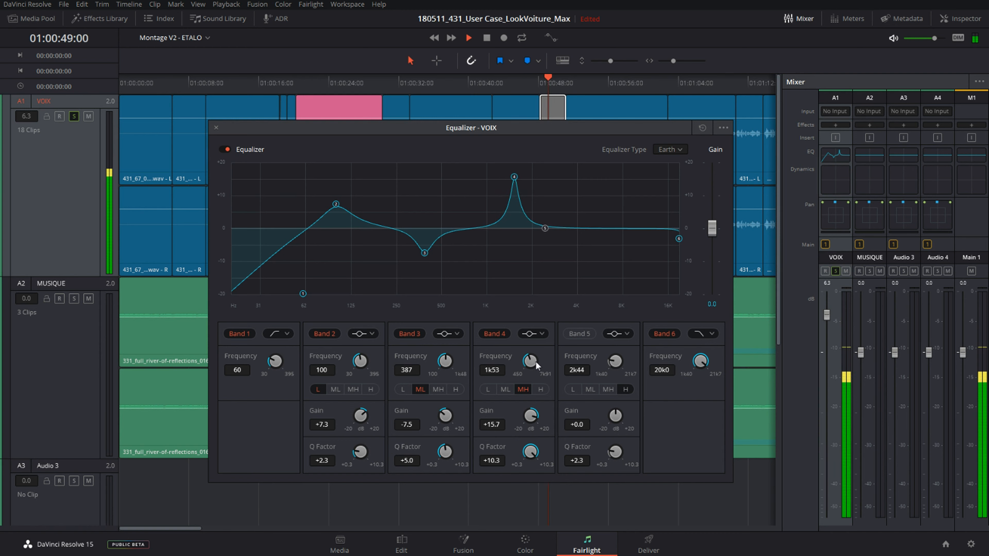
key("space")
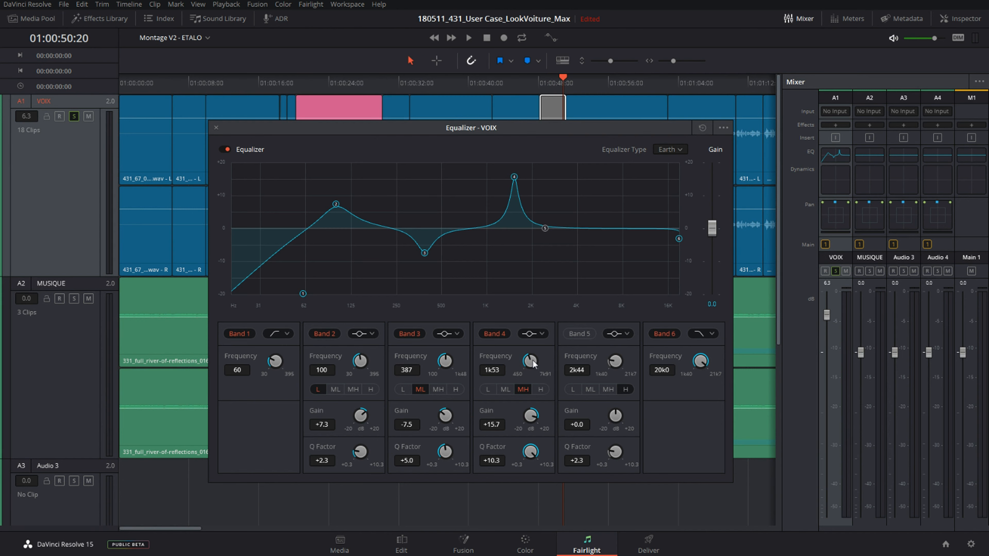
Set Band 4 to frequency 763, gain -4.9 and Q Factor +2.0 while listening to the voice.
left_click_drag(532, 360, 492, 349)
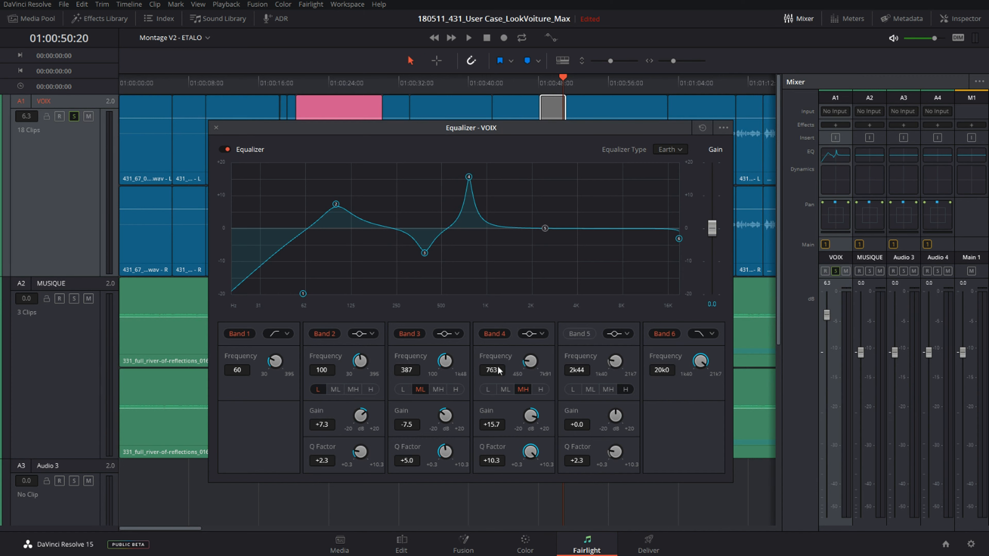
key("space")
left_click_drag(521, 421, 457, 431)
left_click_drag(524, 455, 471, 456)
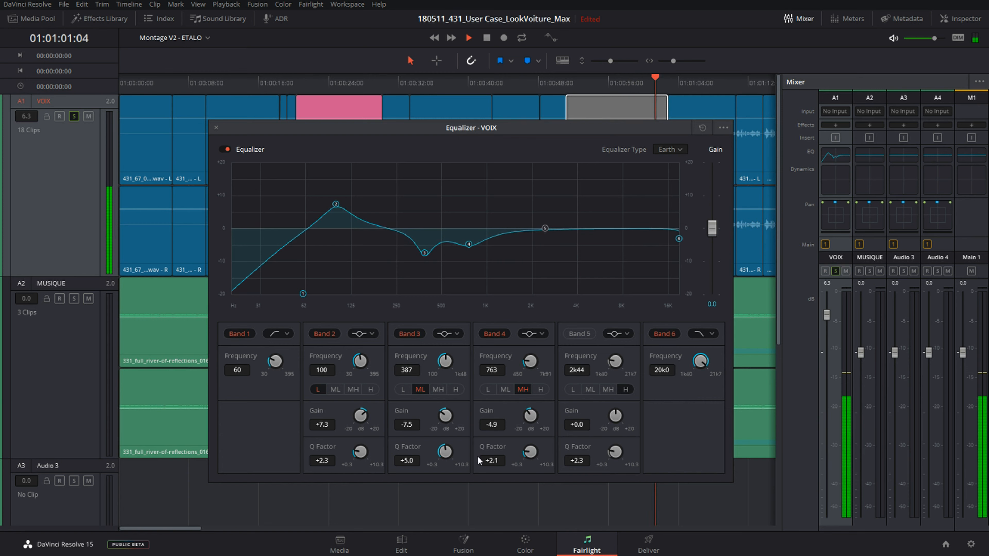
key("space")
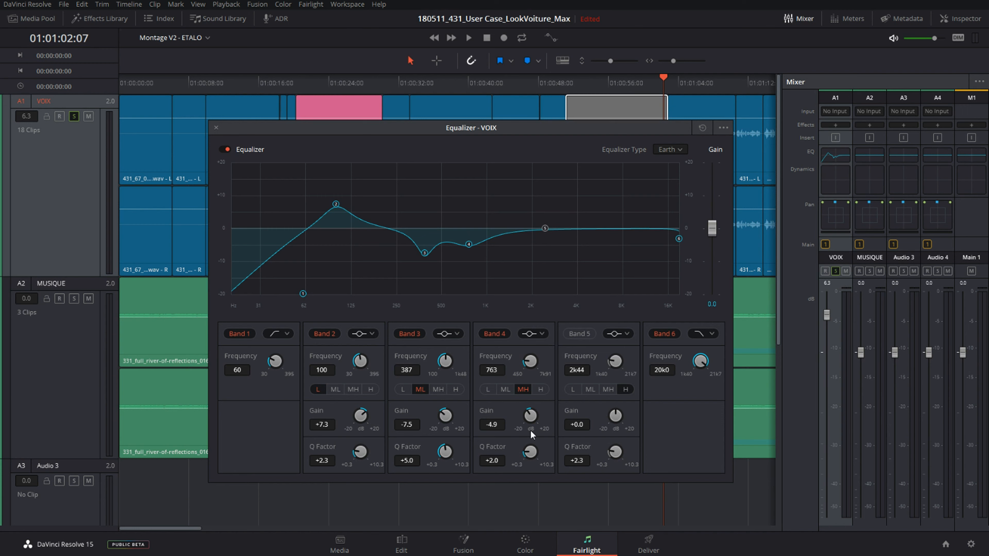
Enable Band 5 with frequency 12k5, gain +8.4 and Q Factor +1.4 during playback.
left_click(652, 83)
left_click(579, 334)
key("space")
left_click_drag(615, 361, 660, 363)
left_click_drag(615, 415, 646, 425)
left_click_drag(615, 361, 610, 453)
mouse_move(616, 361)
left_mouse_down()
mouse_move(638, 360)
mouse_move(545, 375)
mouse_move(620, 369)
left_mouse_up()
key("space")
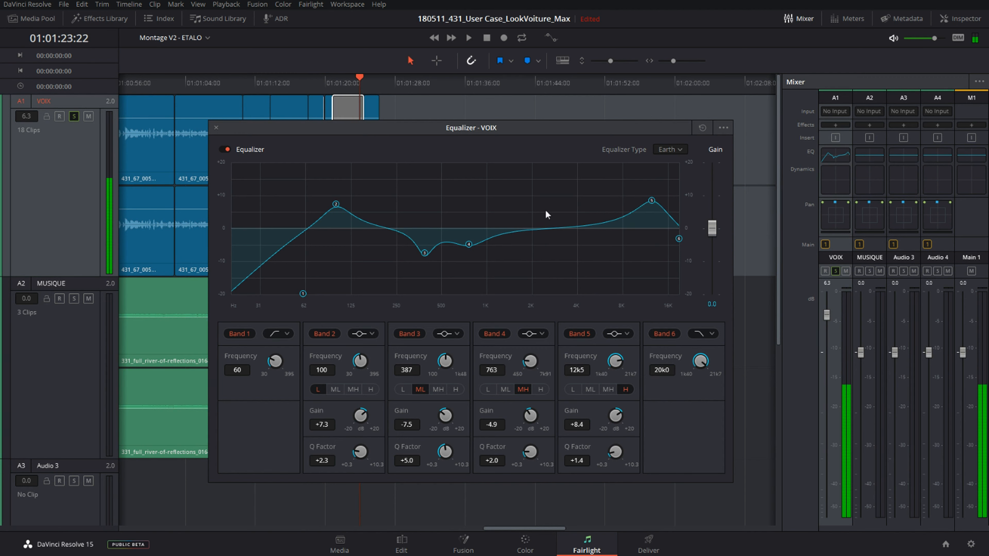
Audition the Air, Ice and Fire equalizer types in turn while playing the voice from 01:00:21:11.
left_click(462, 84)
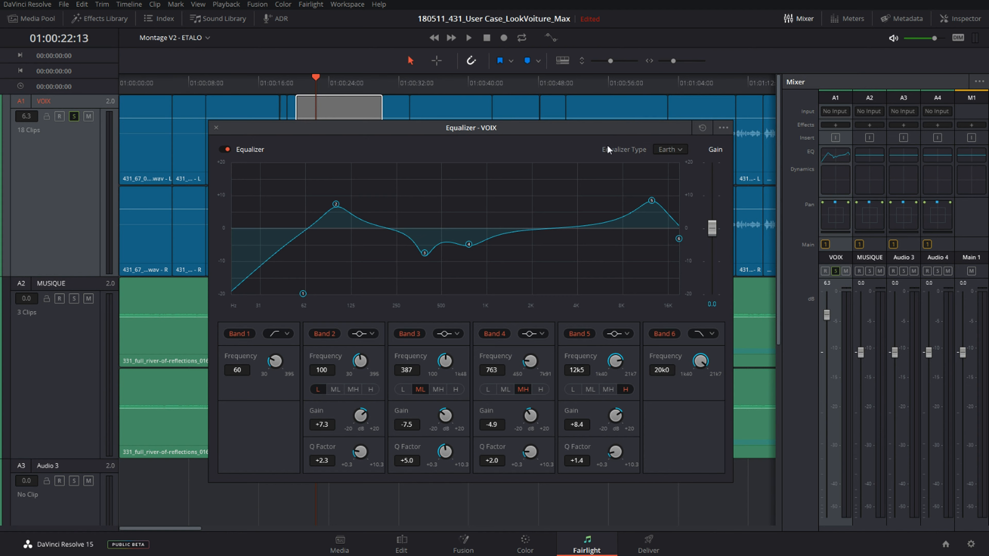
left_click(673, 153)
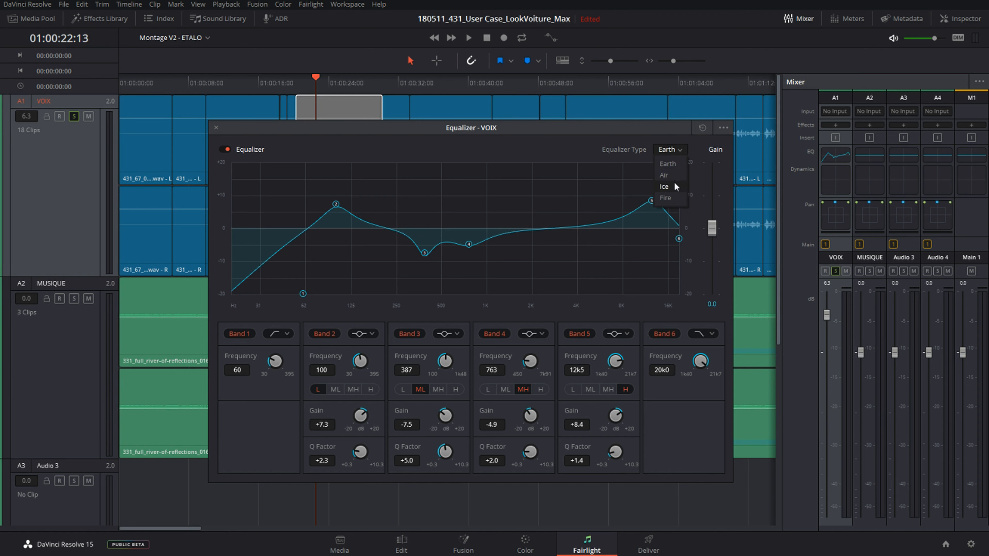
left_click(311, 86)
left_click(306, 85)
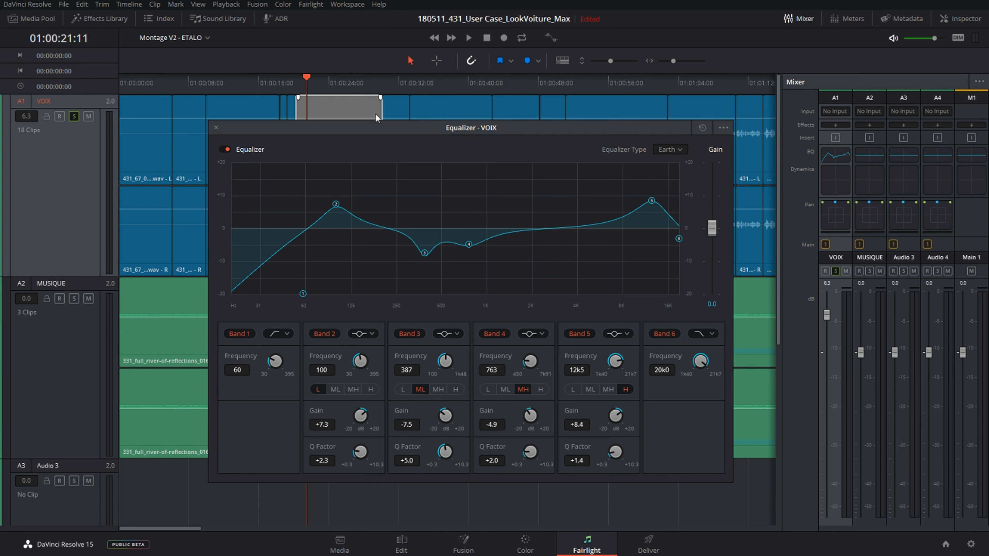
left_click(676, 148)
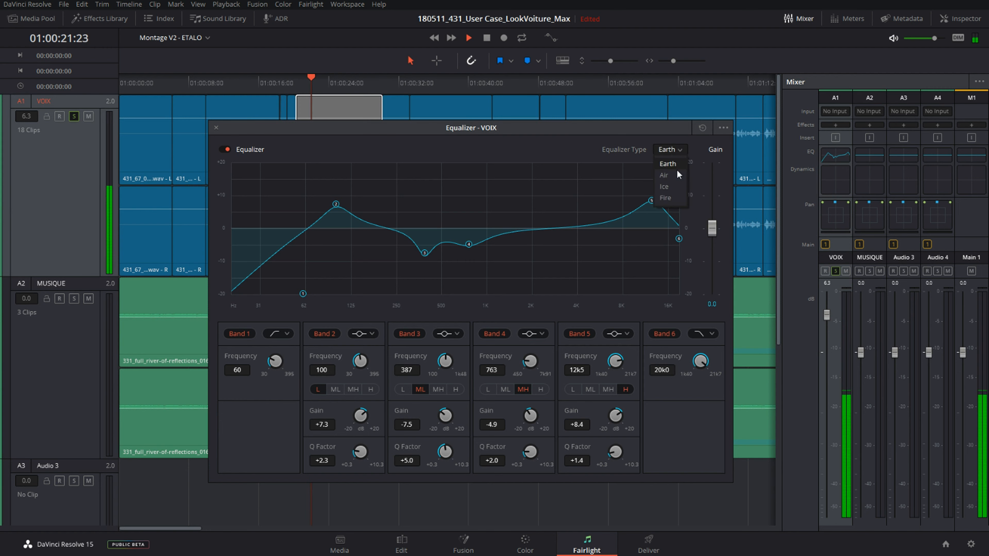
left_click(673, 175)
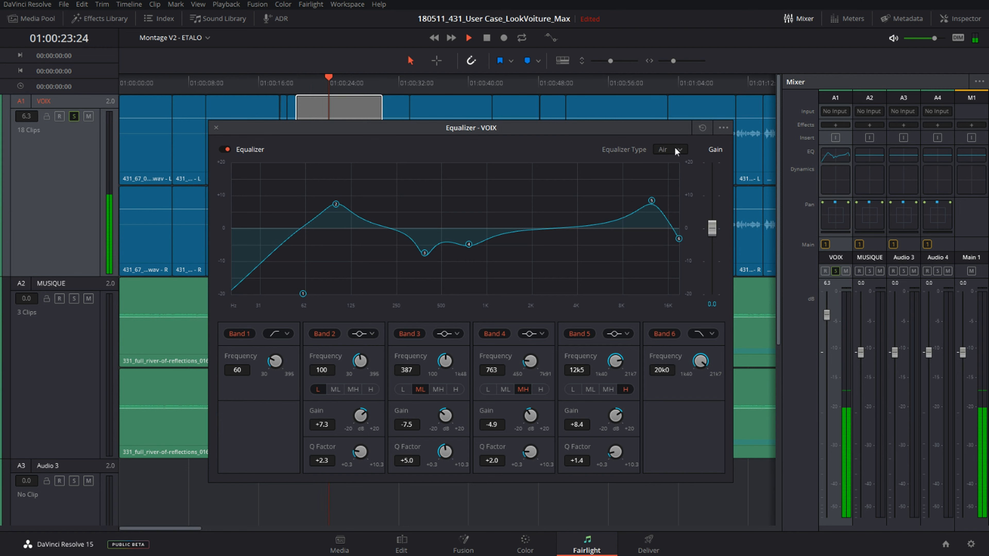
left_click(675, 149)
left_click(672, 187)
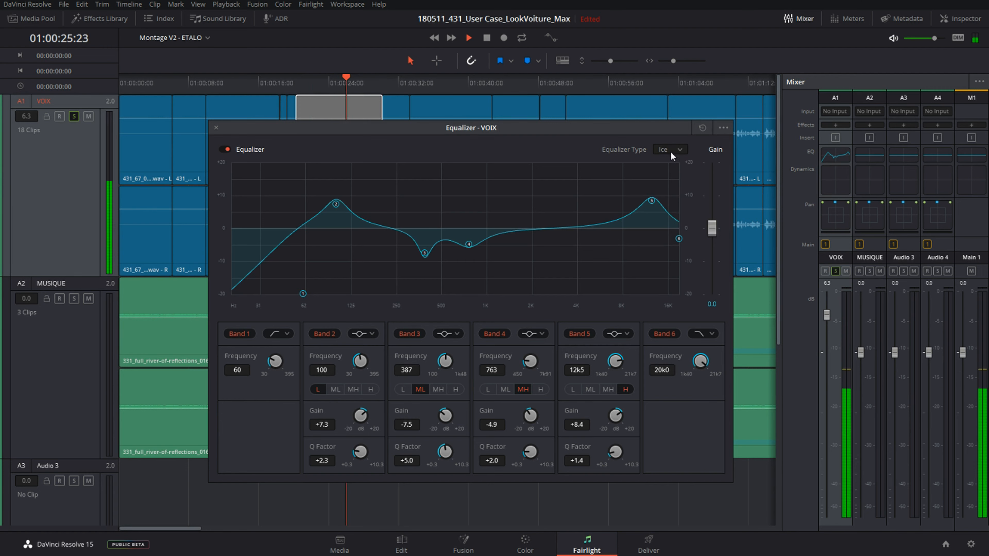
left_click(671, 150)
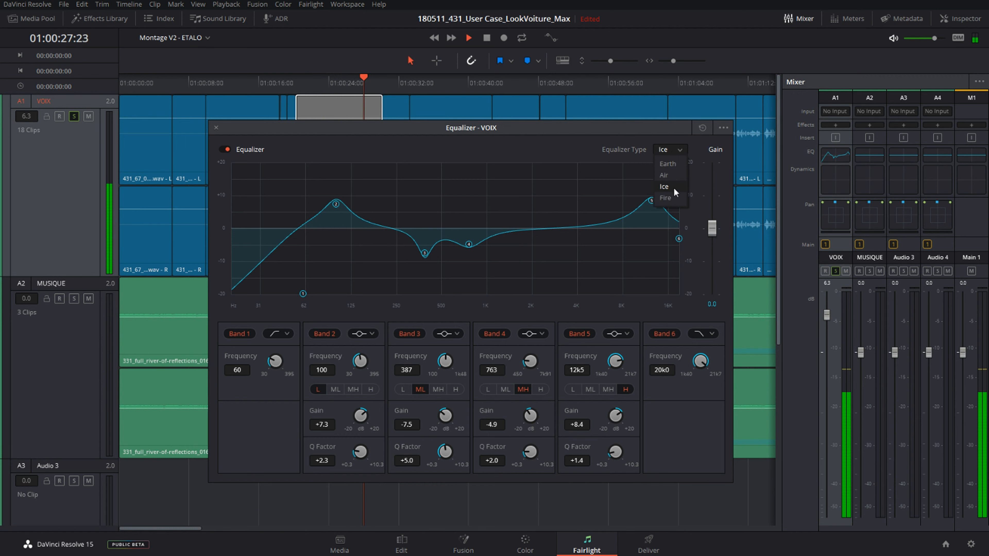
left_click(672, 197)
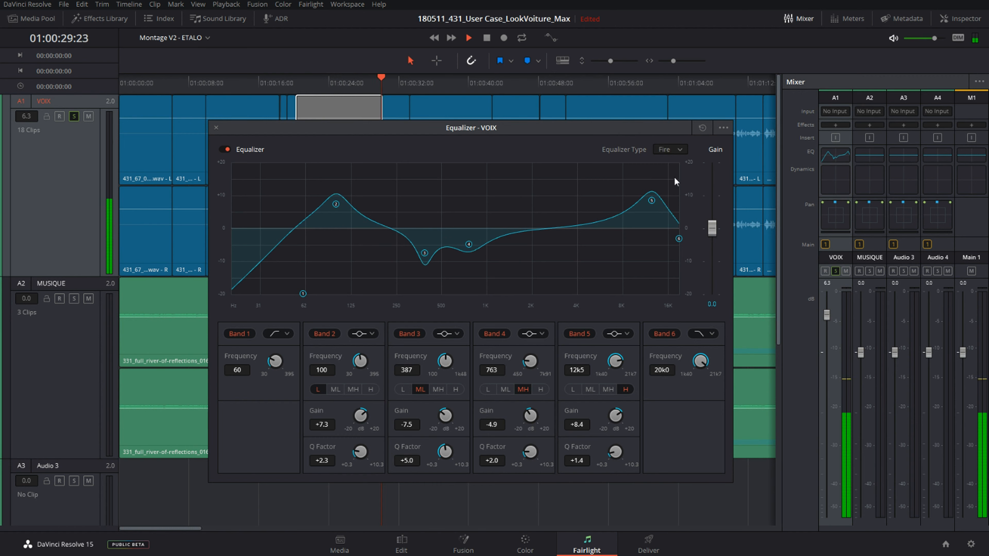
Switch the equalizer type back through Ice and Air to Earth during playback and stop.
left_click(674, 150)
left_click(672, 186)
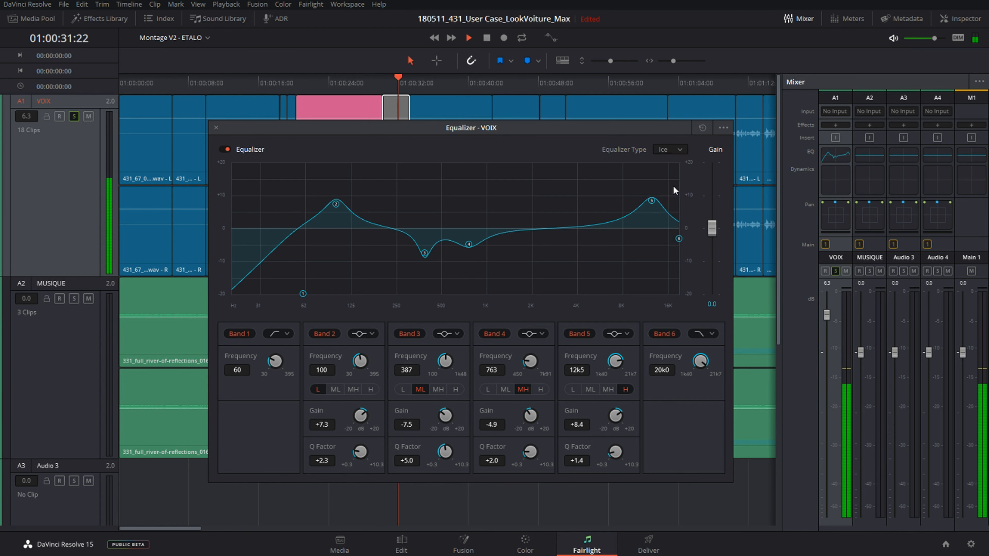
left_click(667, 148)
left_click(669, 175)
left_click(673, 150)
left_click(673, 164)
key("space")
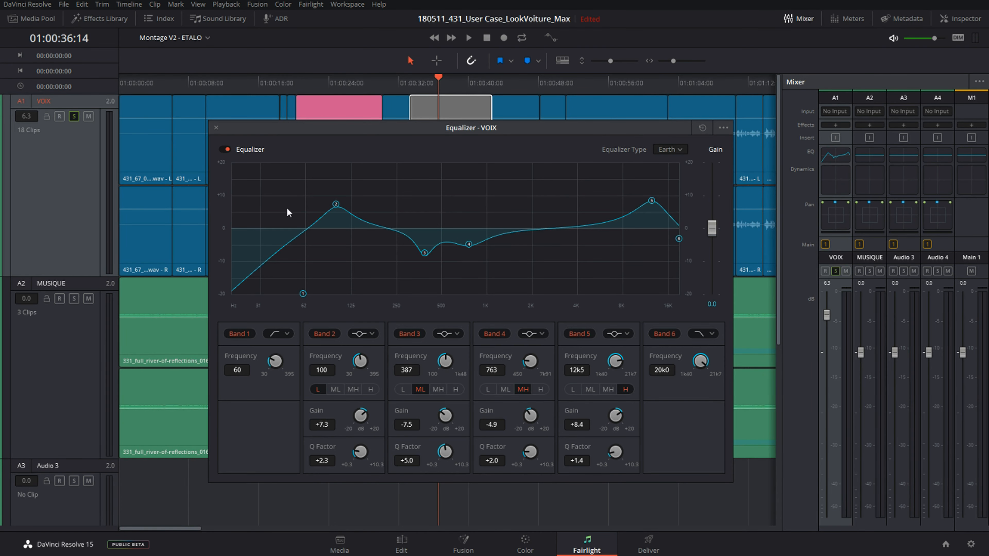
Compare the voice with the whole equalizer bypassed and active during playback from 01:00:24:08, leaving it enabled.
left_click(332, 106)
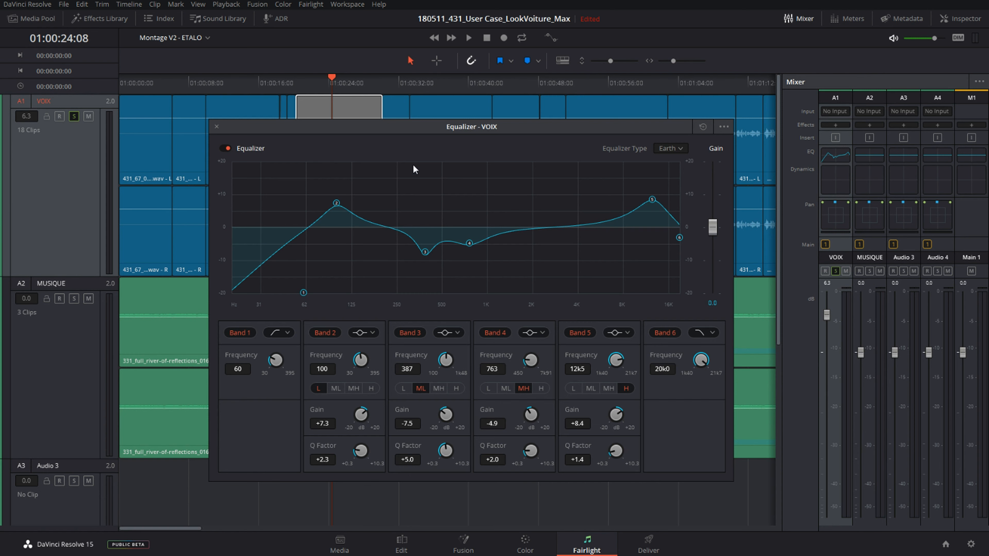
left_click(227, 148)
key("space")
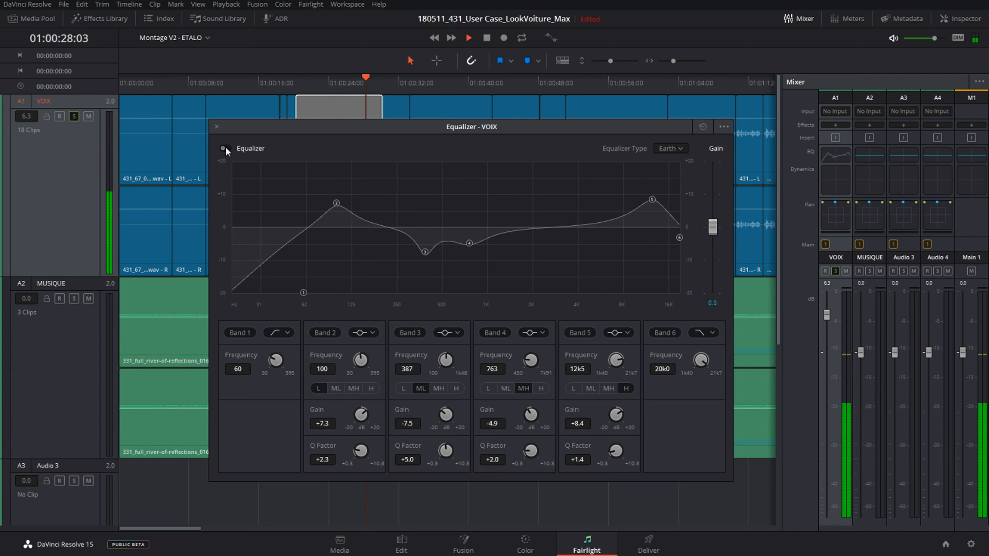
left_click(226, 148)
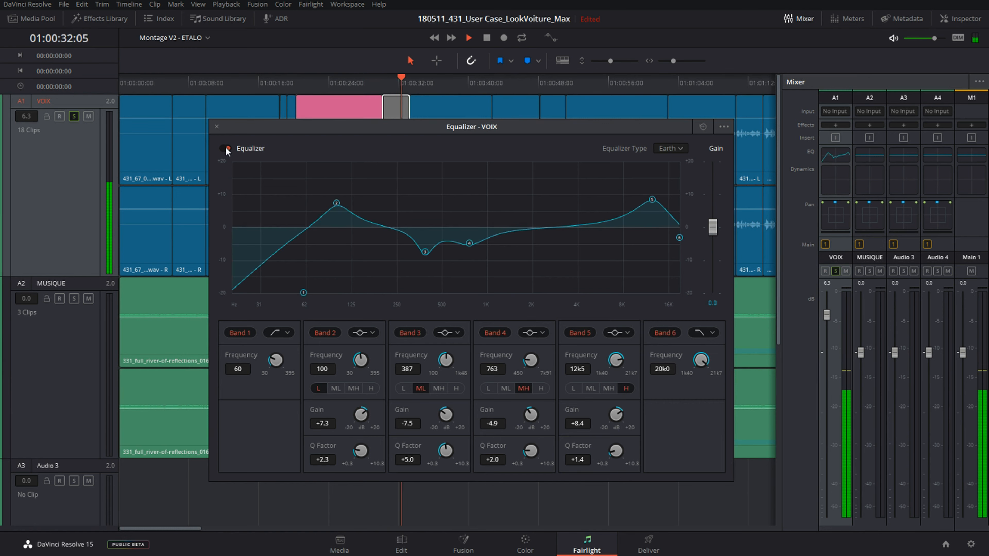
left_click(226, 148)
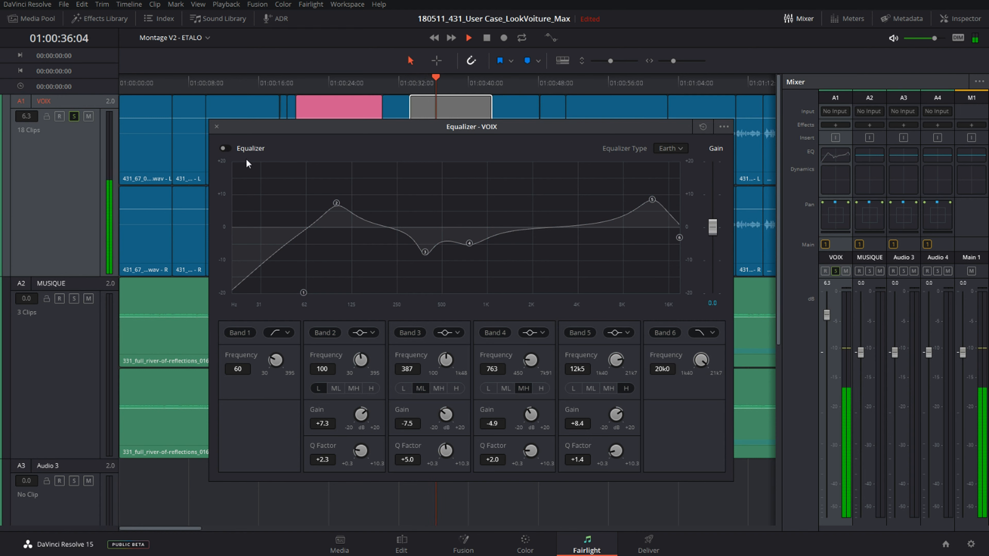
left_click(225, 148)
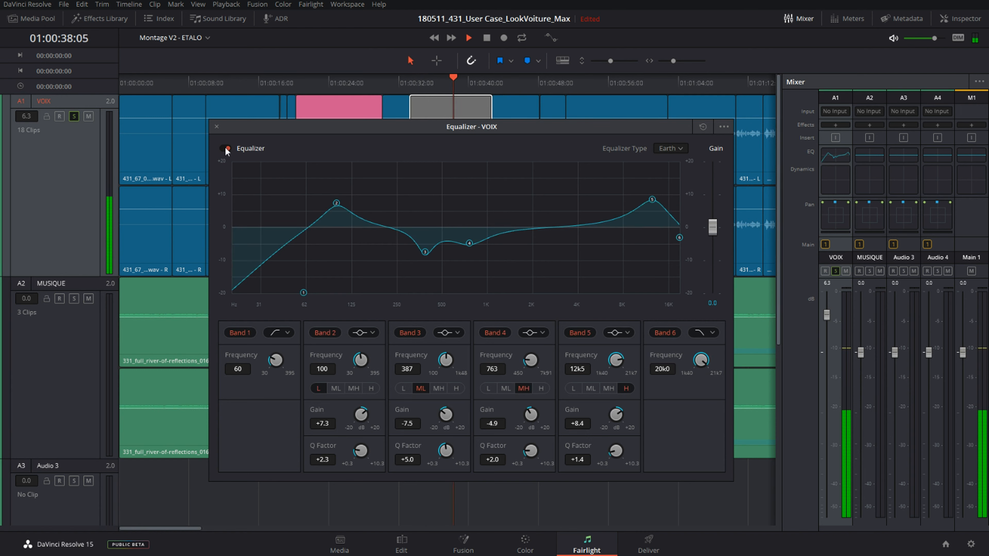
key("space")
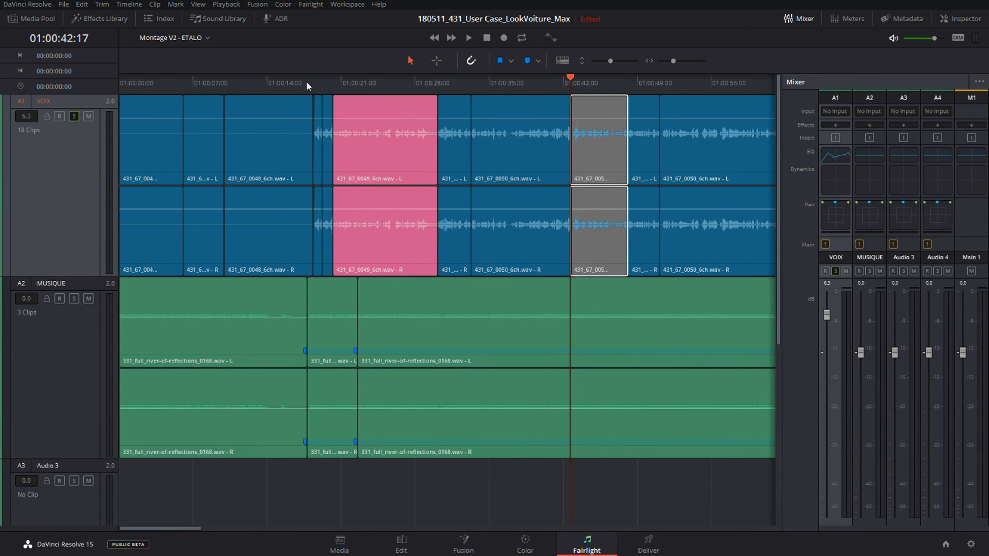
Listen to the equalized voice from 01:00:16:09 through the short clips into the pink clip.
left_click(311, 83)
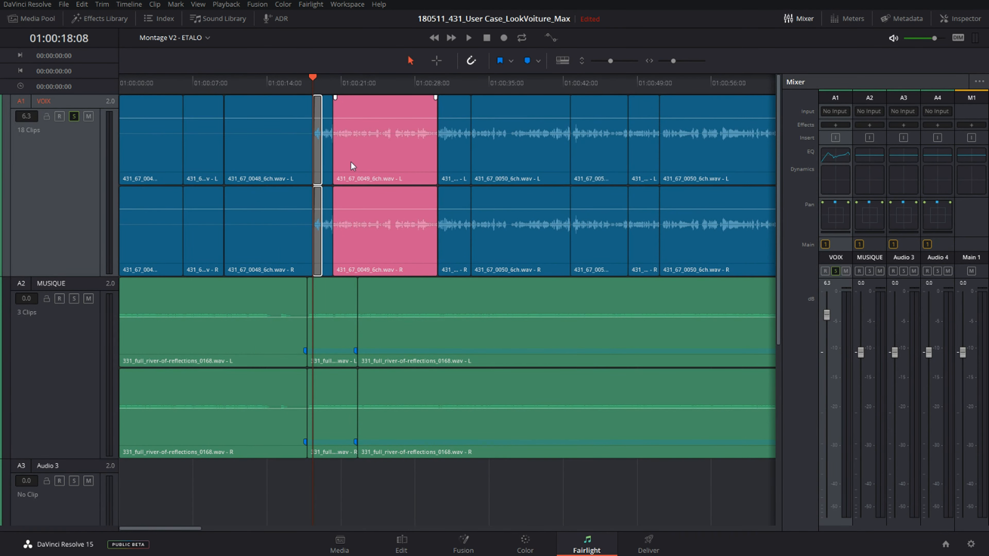
scroll(346, 165, "up", 5)
scroll(398, 243, "up", 1)
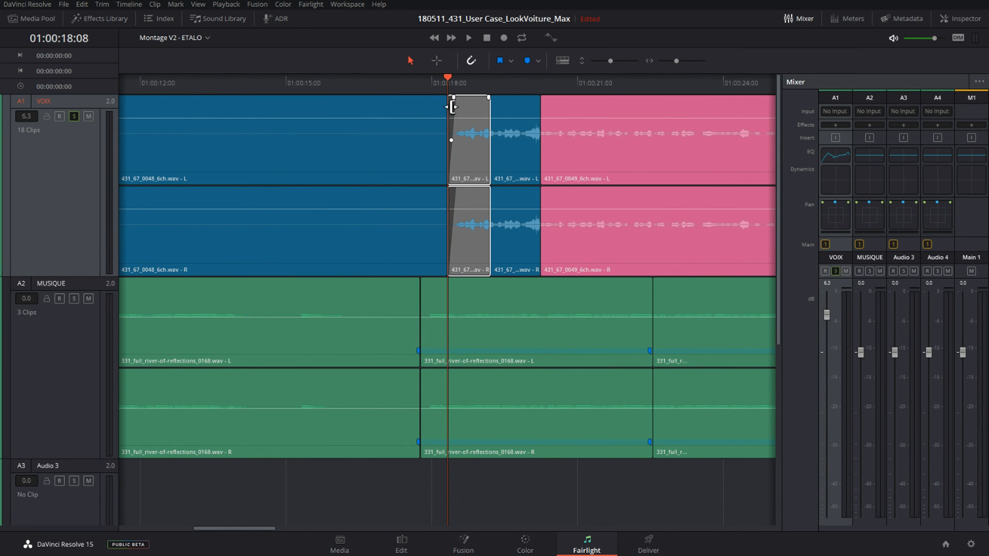
left_click(353, 100)
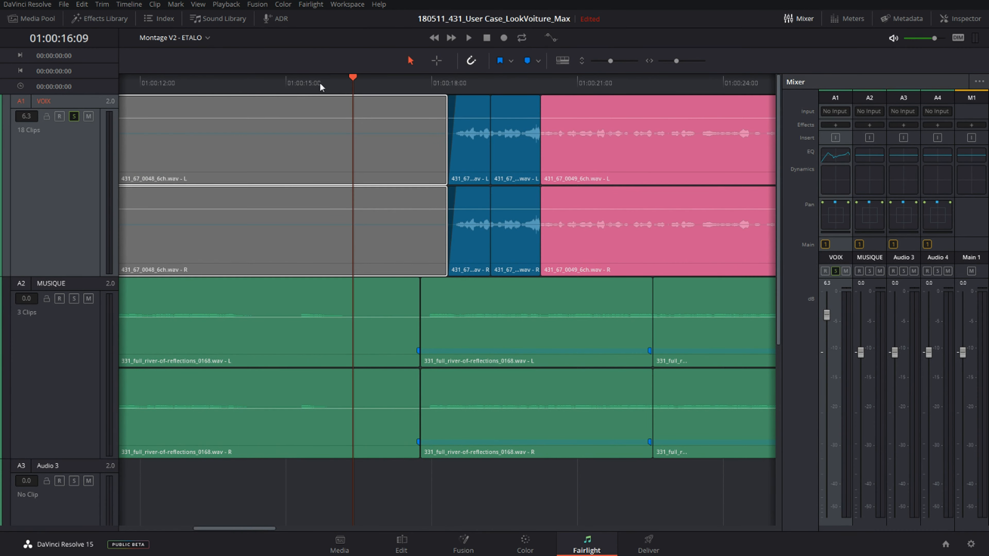
key("space")
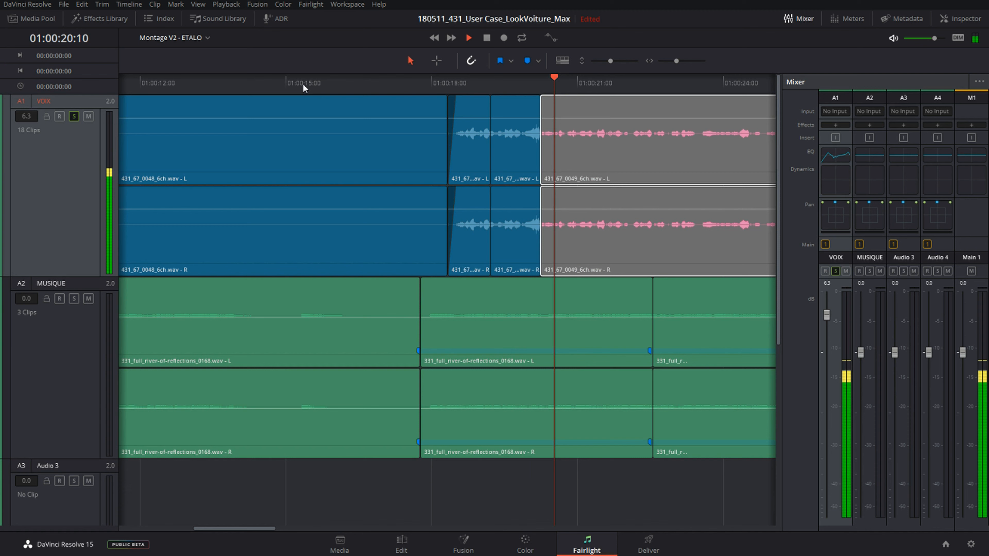
key("space")
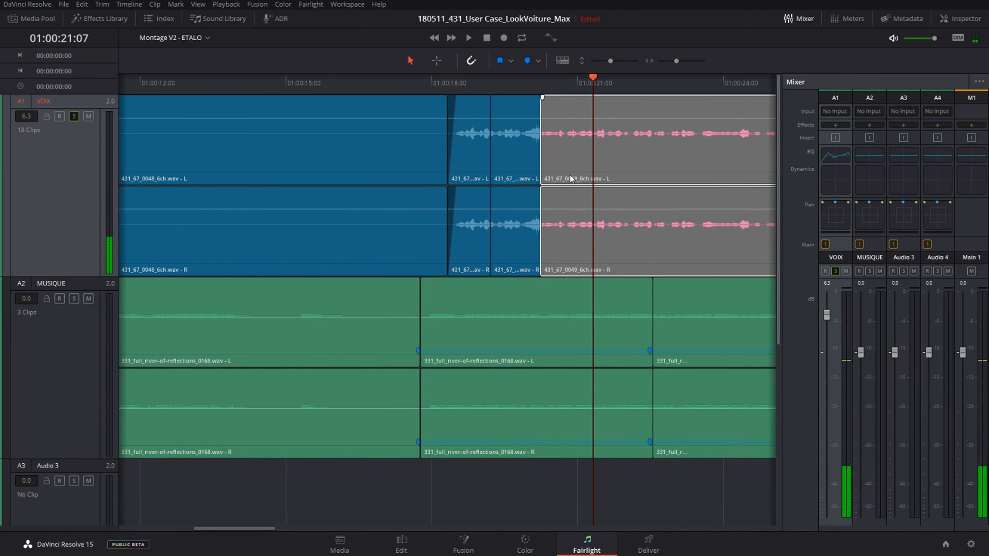
Replay the short voice clips ahead of the pink clip and park the playhead at 01:00:17:19.
left_click(442, 85)
key("space")
left_click_drag(536, 84, 519, 84)
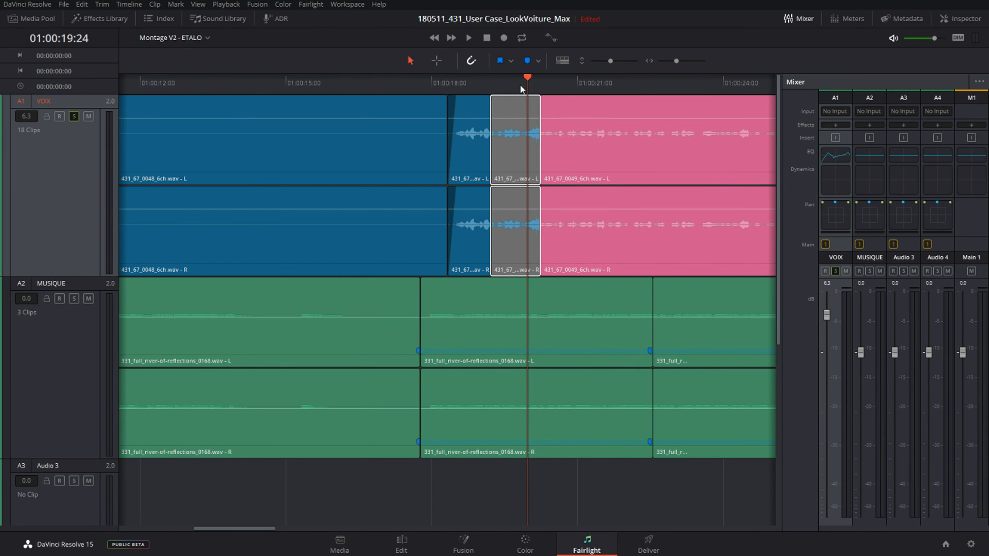
key("Up")
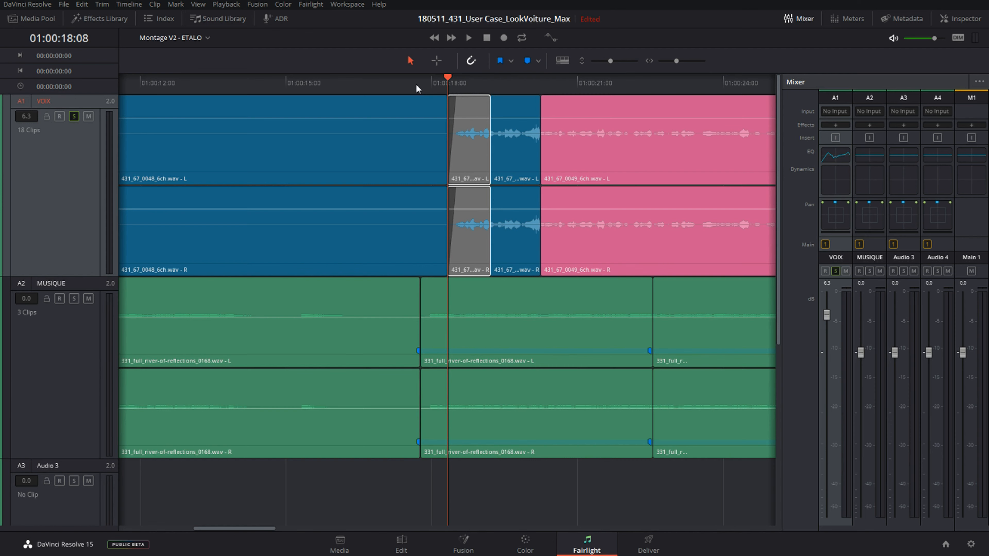
left_click(422, 88)
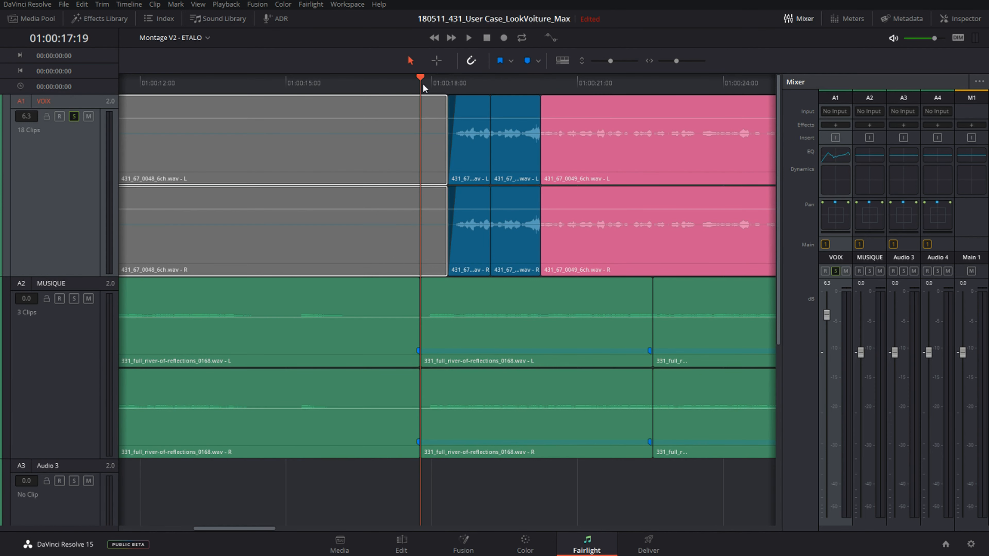
Play the voice from 01:00:17:19 and remove the fade-in from the first short clip ahead of the pink clip.
key("space")
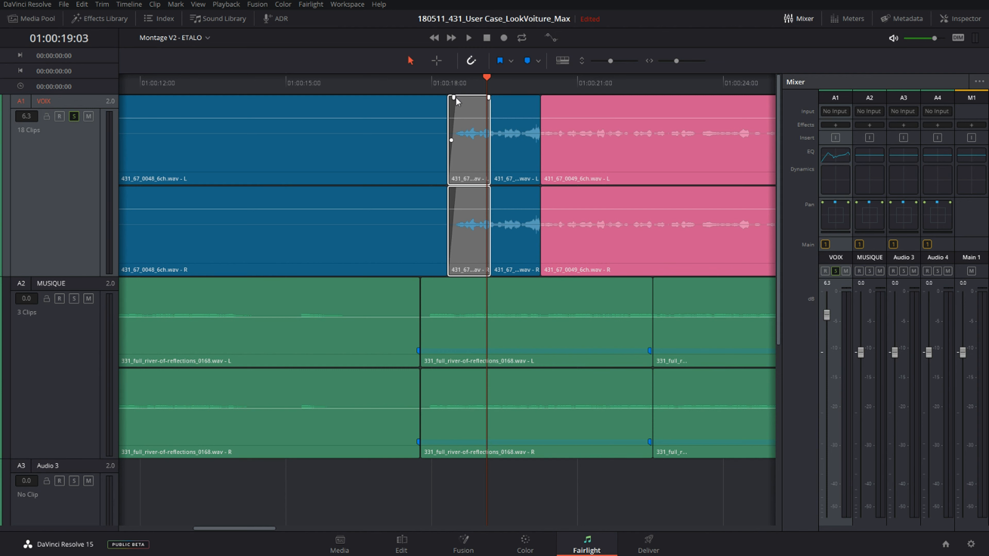
left_click(448, 103)
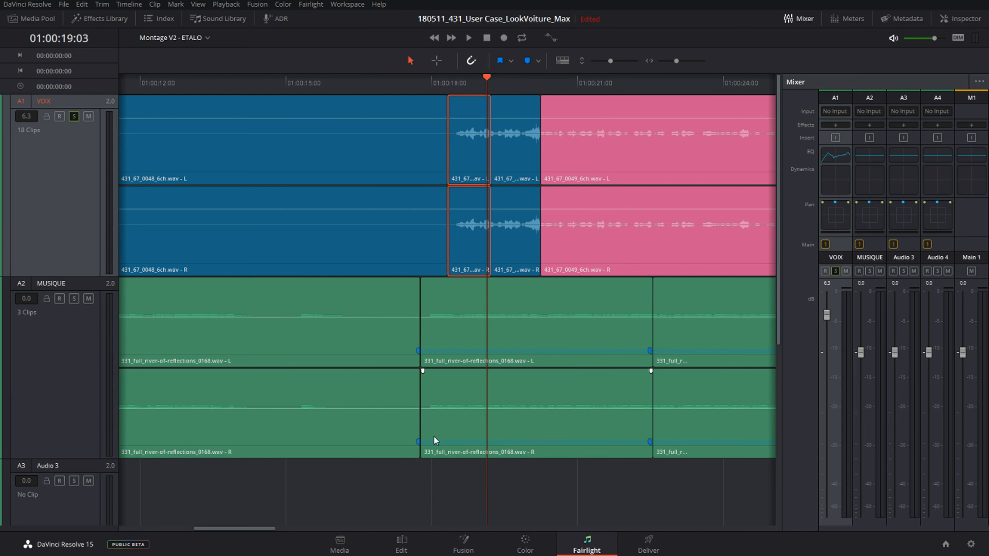
On the Edit page, add a Cross Fade 0 dB at the cut between the long voice clip and the first short clip.
left_click(403, 547)
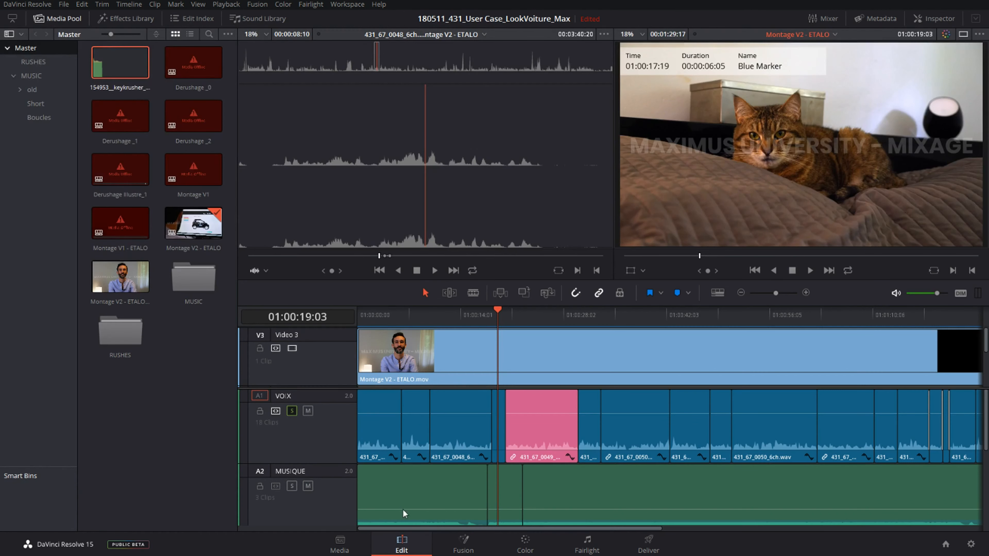
left_click(118, 19)
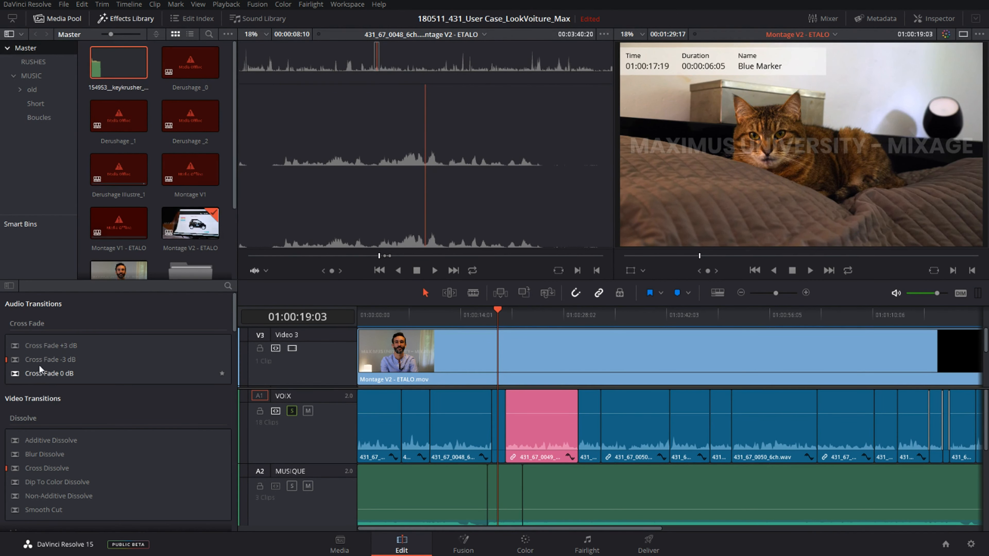
left_click(15, 375)
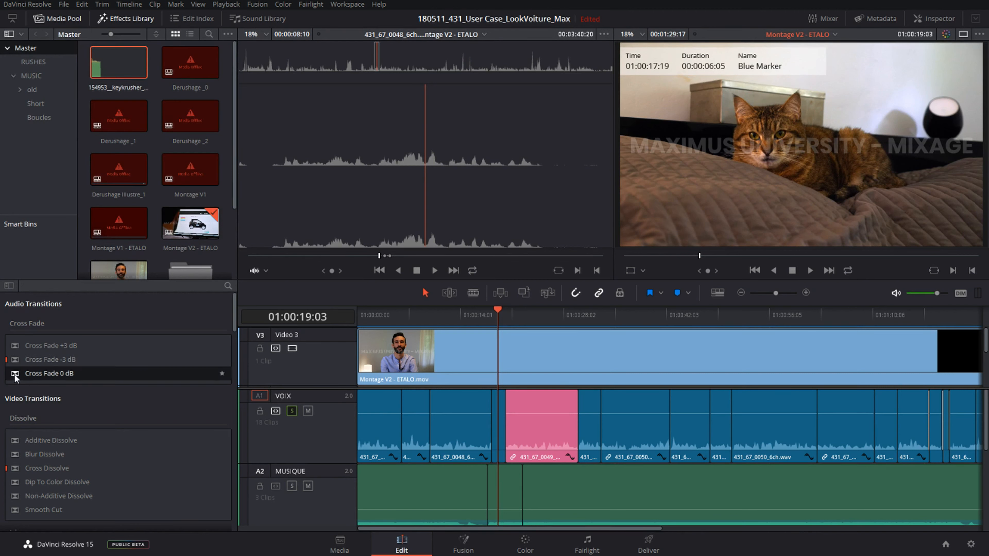
left_click_drag(76, 384, 505, 433)
key("ctrl+equal")
key("ctrl+equal")
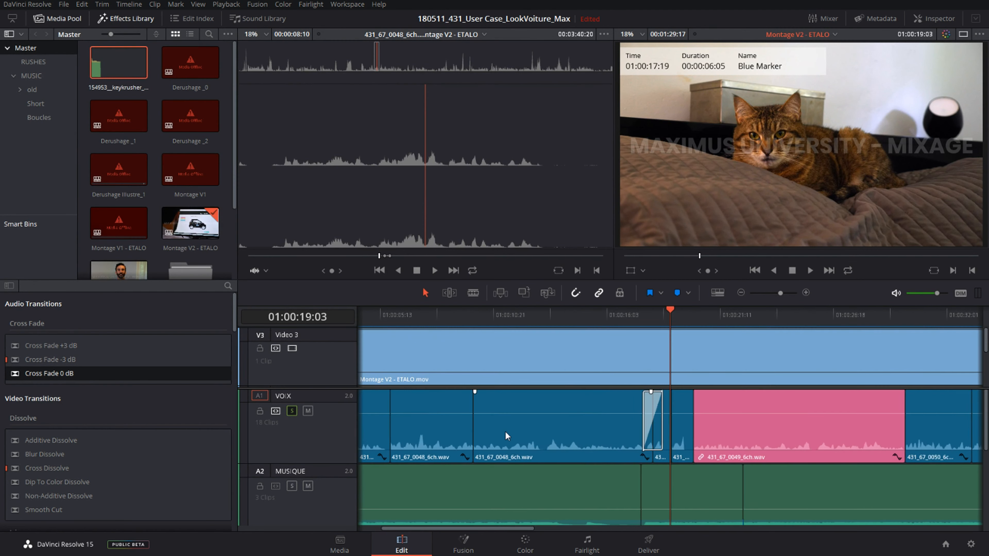
Lengthen the voice cross fade on both sides of the cut and listen to the transition.
mouse_move(648, 426)
left_mouse_down()
mouse_move(617, 424)
mouse_move(680, 424)
mouse_move(654, 427)
left_mouse_up()
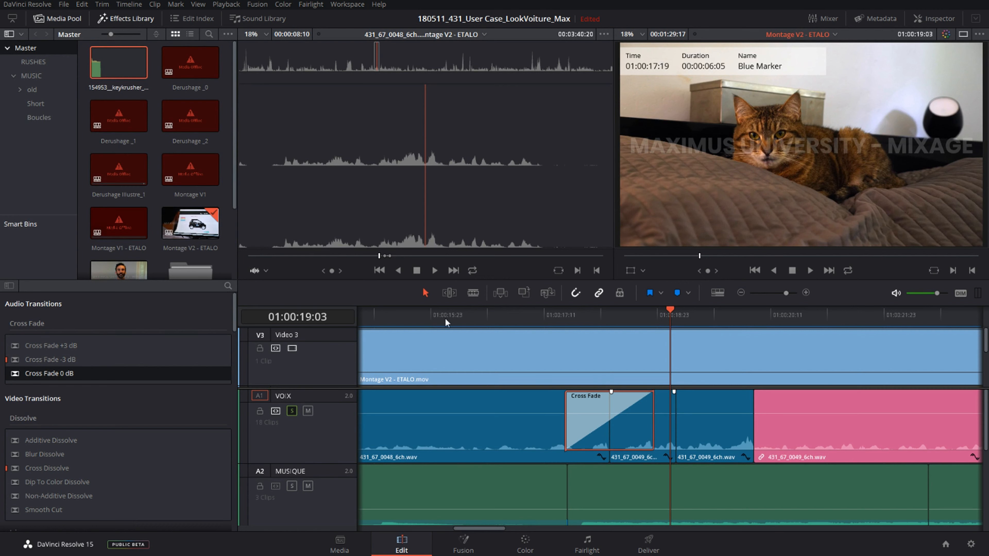
left_click(394, 317)
key("space")
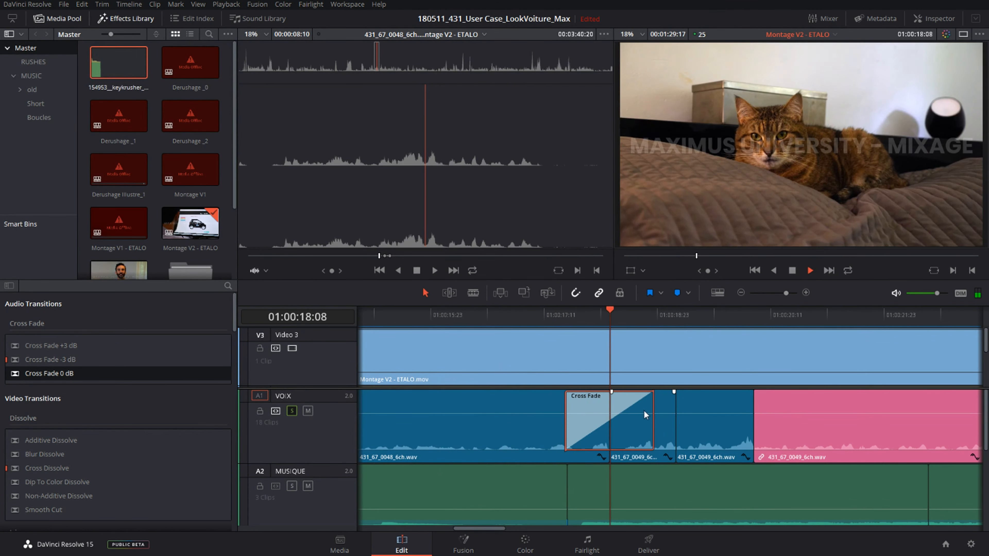
key("space")
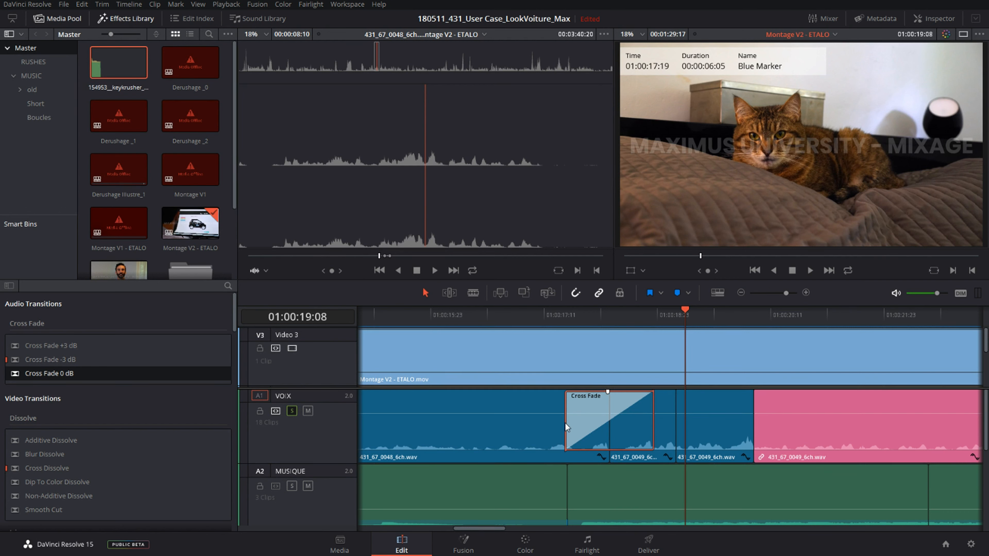
Shorten the cross fade to a few frames around the cut and replay the short voice clips.
left_click(639, 439)
left_click_drag(612, 458, 570, 459)
left_click_drag(653, 421, 616, 421)
left_click(706, 316)
key("space")
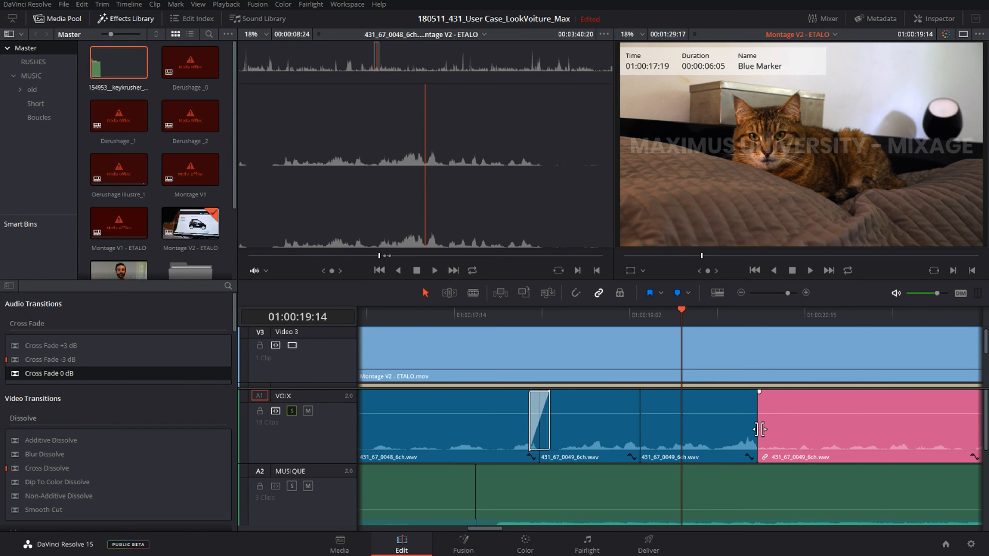
Roll the cut before the pink clip forward to about 01:00:20:18, extending the short blue clip, and listen.
left_click_drag(760, 429, 816, 428)
left_click(697, 318)
key("space")
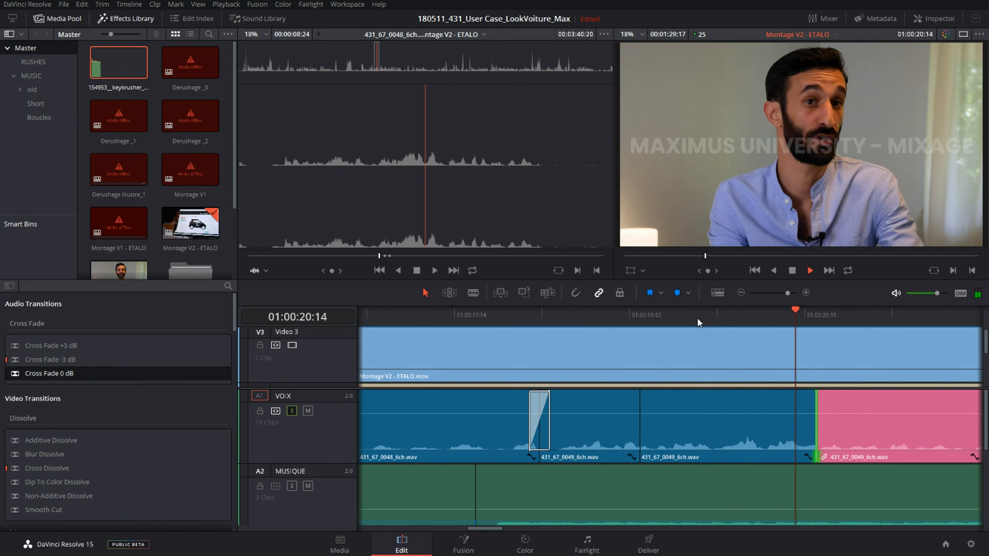
key("space")
Roll the cut before the pink clip back to about 01:00:20:04, extending the pink clip's start, and listen.
left_click_drag(815, 429, 748, 429)
left_click(697, 318)
key("space")
key("space")
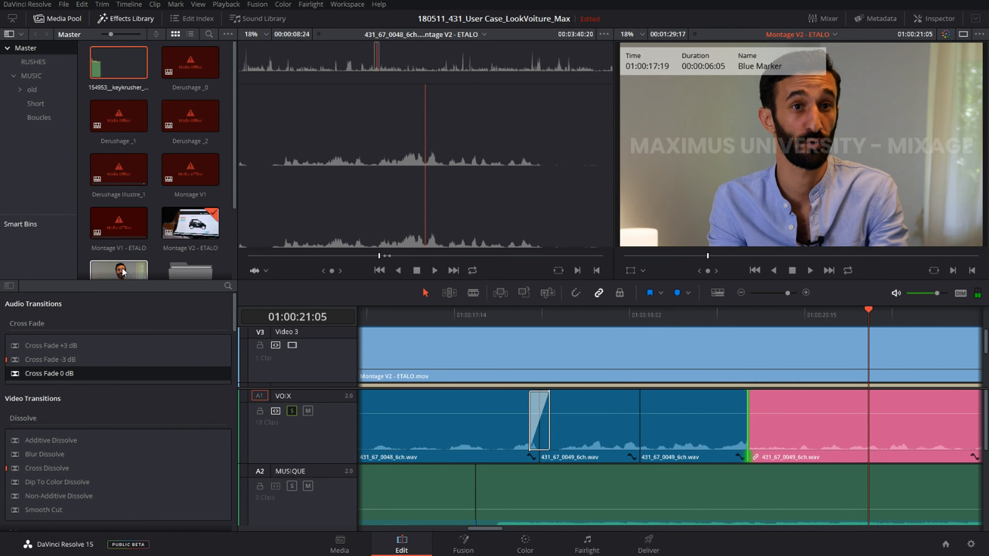
Add a Cross Fade 0 dB at the cut before the pink clip and play through the transition.
left_click_drag(65, 375, 743, 426)
left_click(684, 314)
key("space")
key("space")
Return to the Fairlight page, open the VOIX track's dynamics, enable the compressor and move the dynamics window up.
left_click(586, 544)
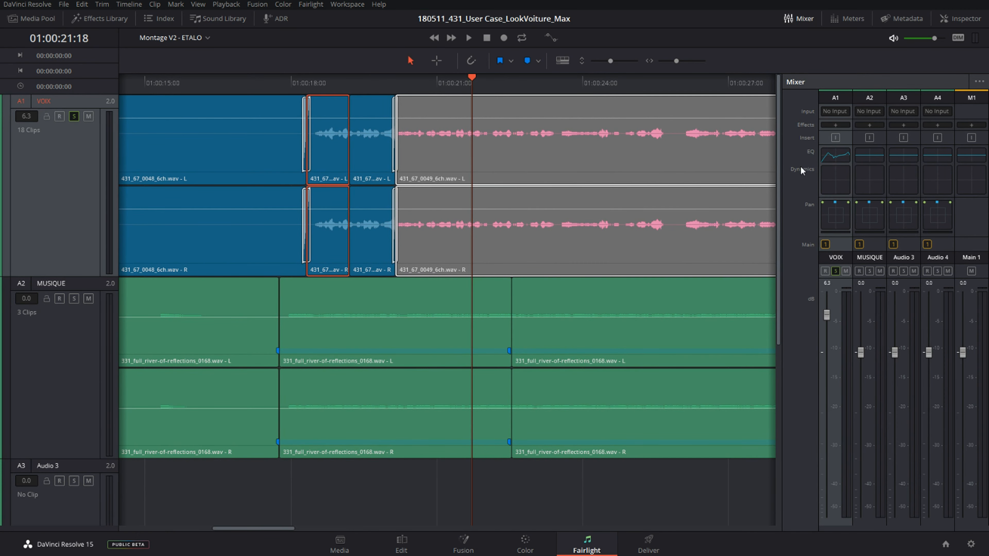
double_click(832, 187)
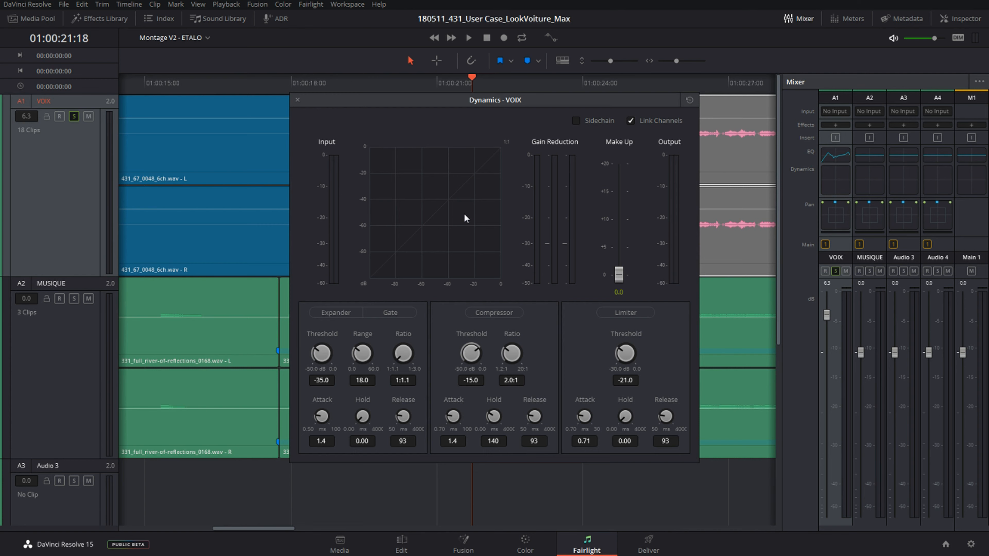
left_click(489, 313)
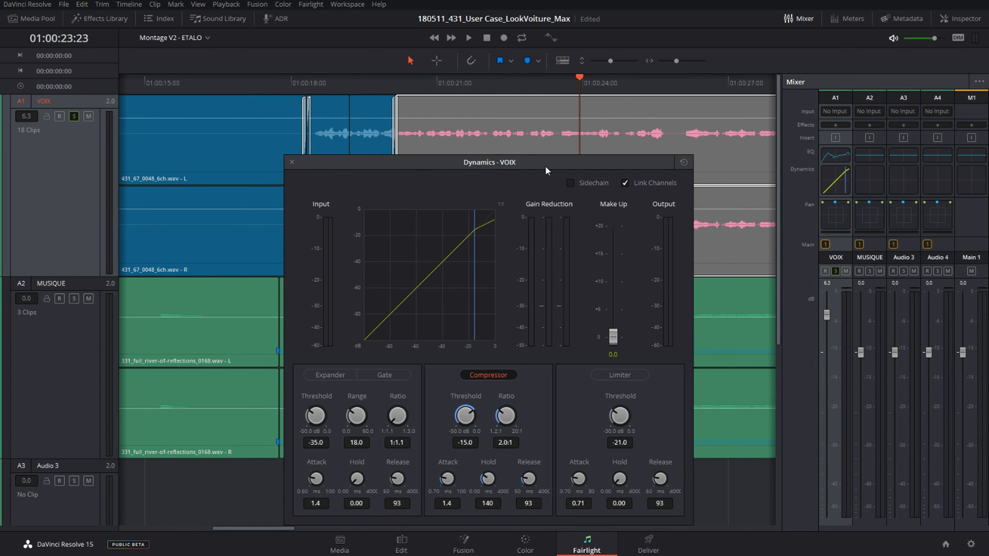
left_click_drag(547, 169, 539, 126)
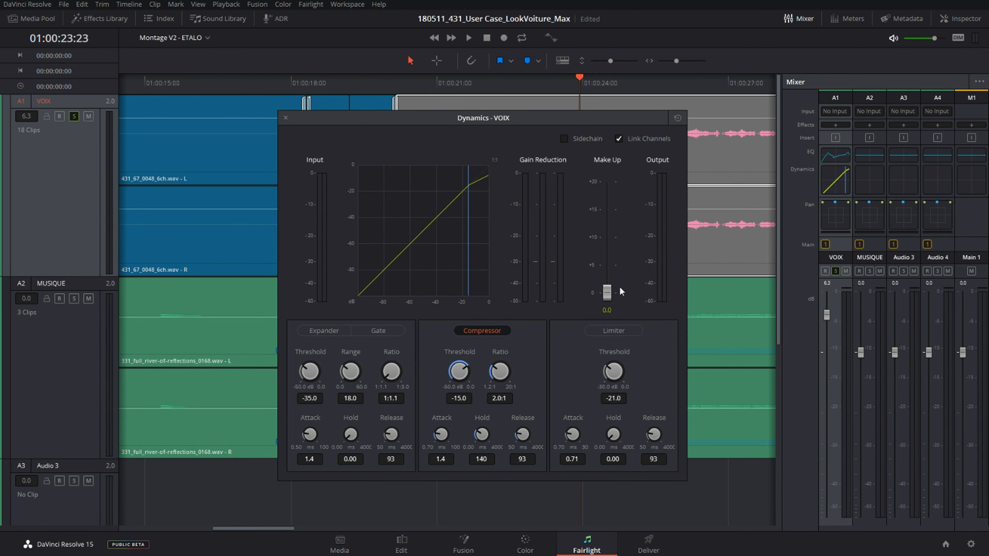